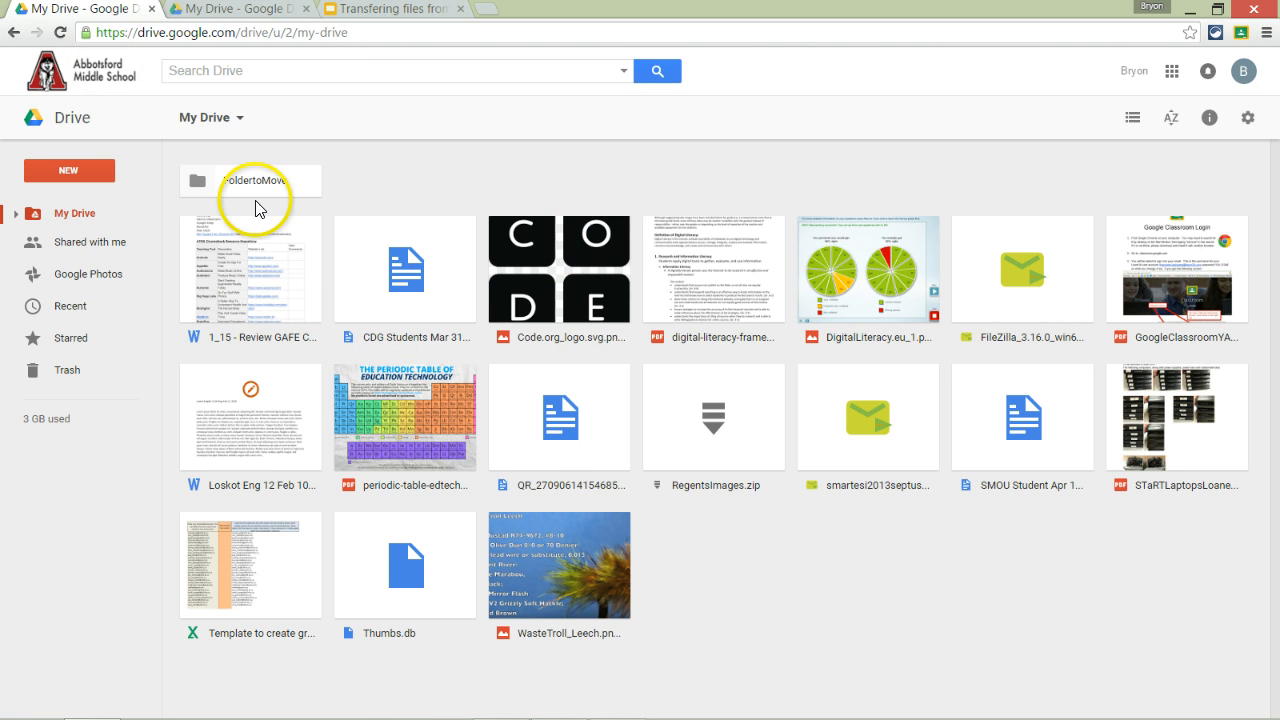
Step: Select all 17 loose files in My Drive and drag them into the FoldertoMove folder
left_click(84, 176)
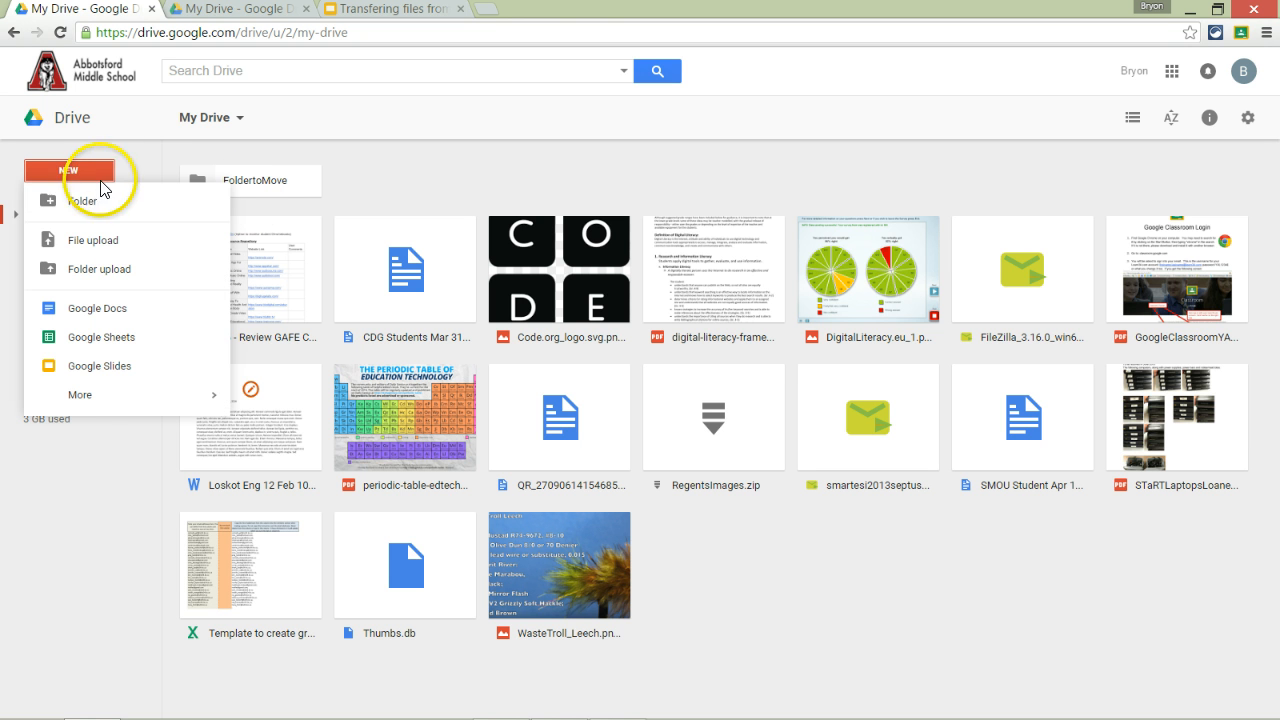
left_click(141, 161)
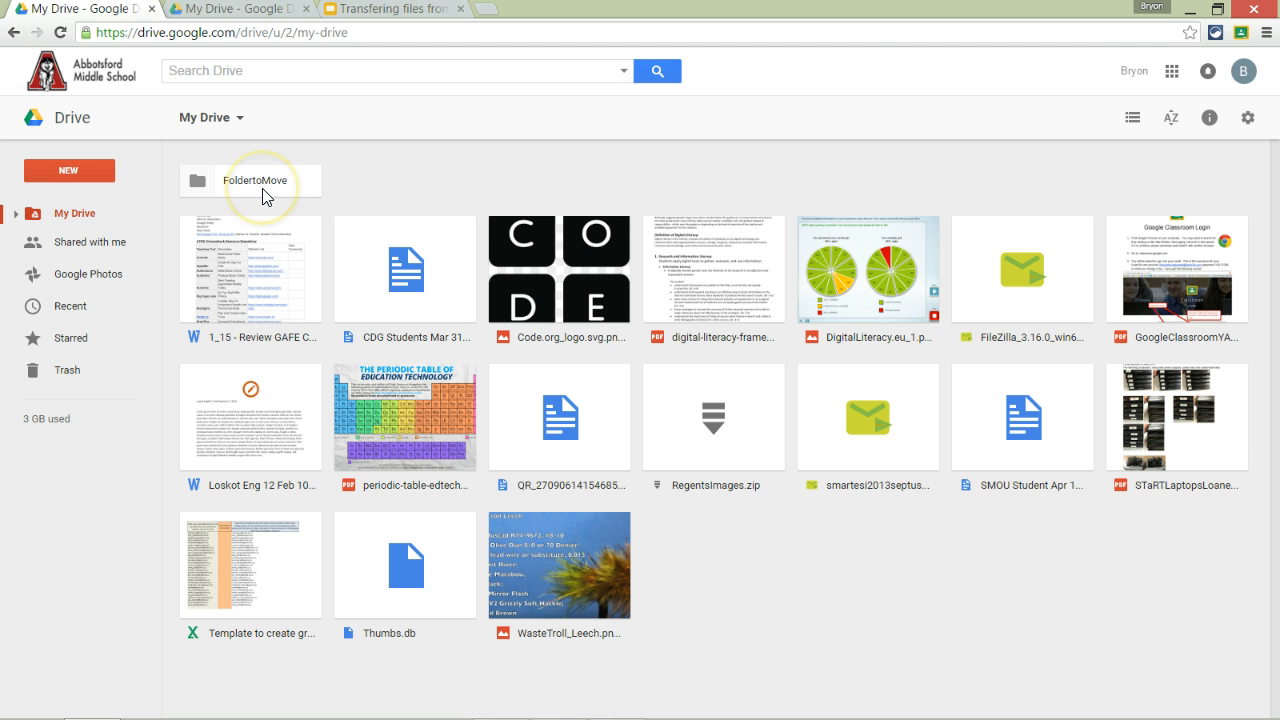
left_click(238, 275)
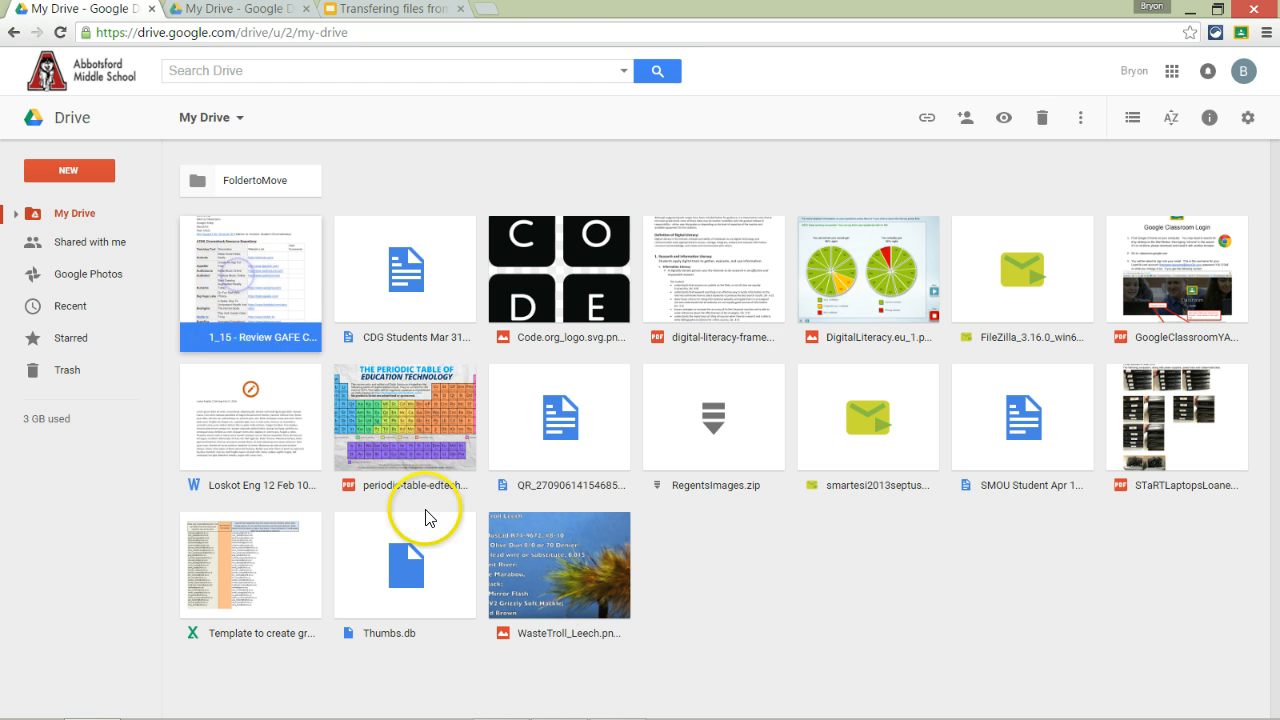
left_click(570, 568, "shift")
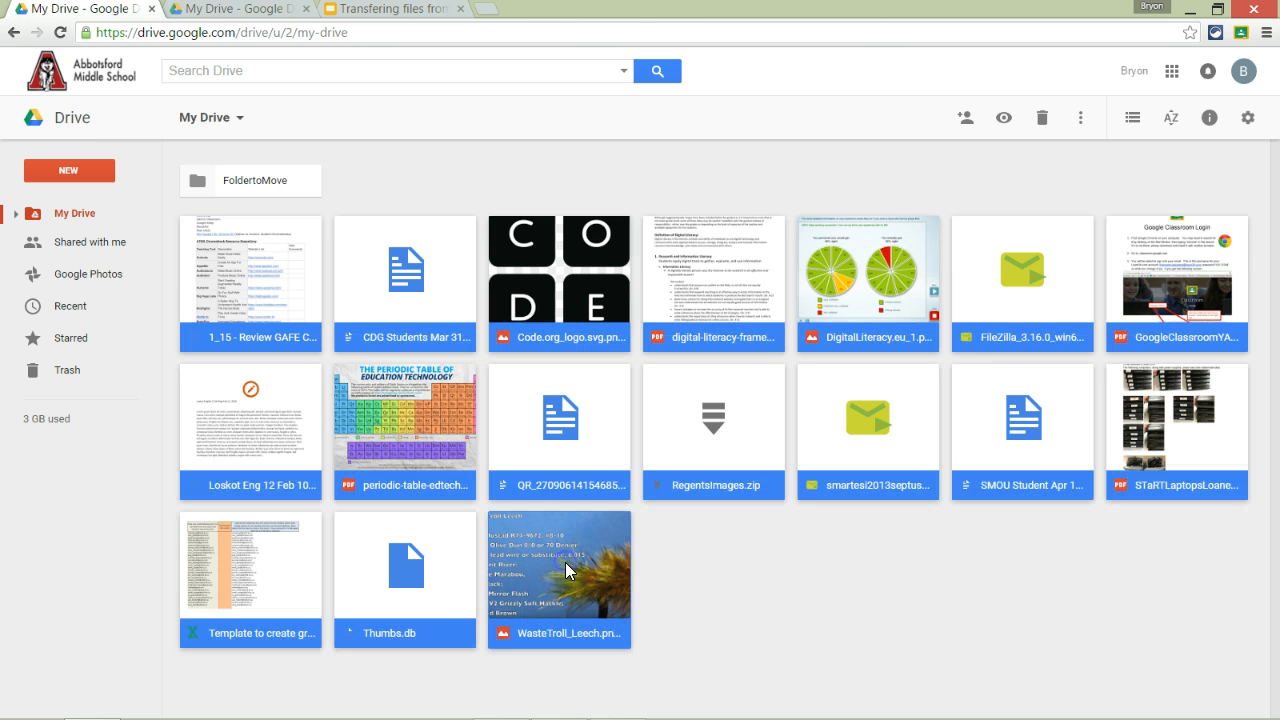
left_click_drag(566, 563, 249, 180)
left_click(269, 208)
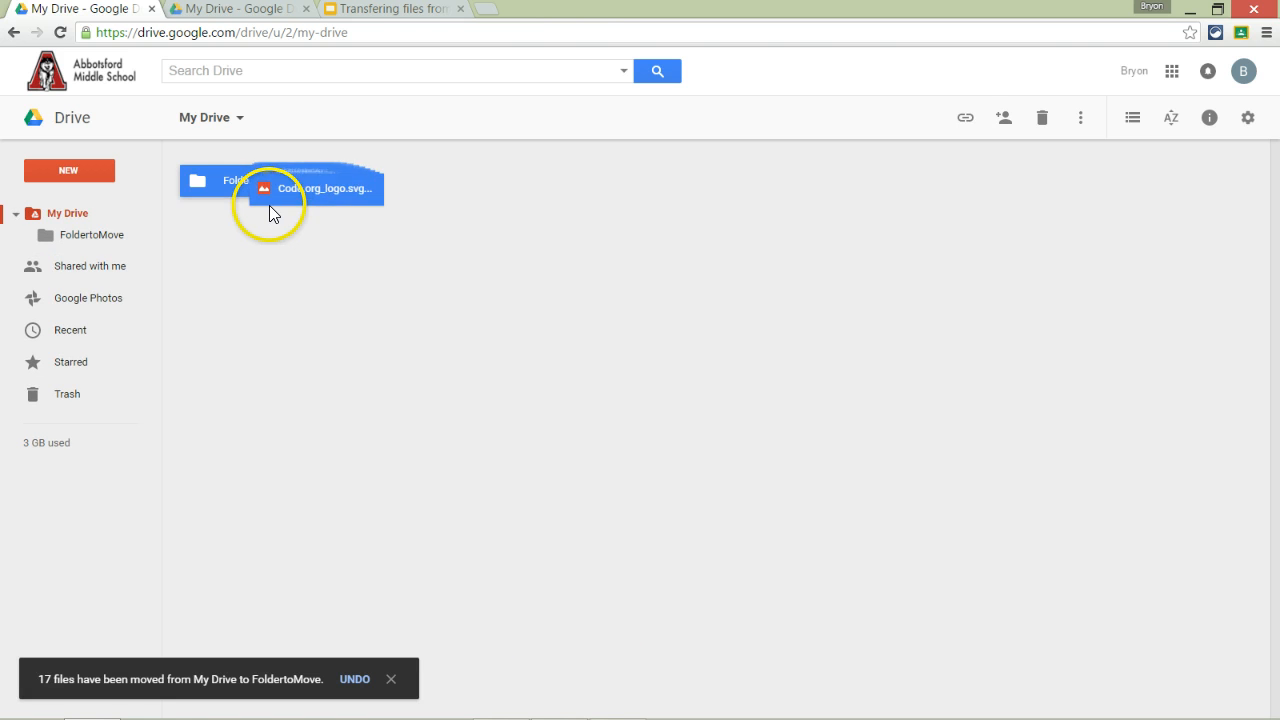
left_click(377, 338)
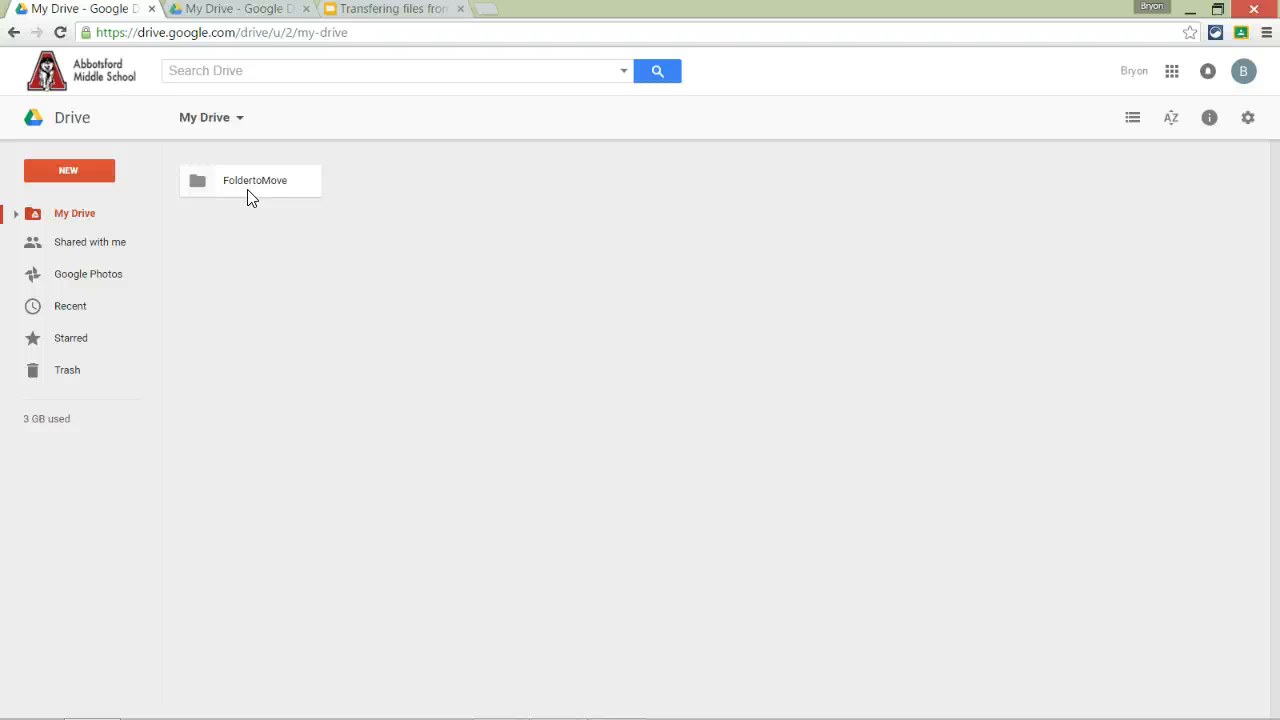
right_click(248, 190)
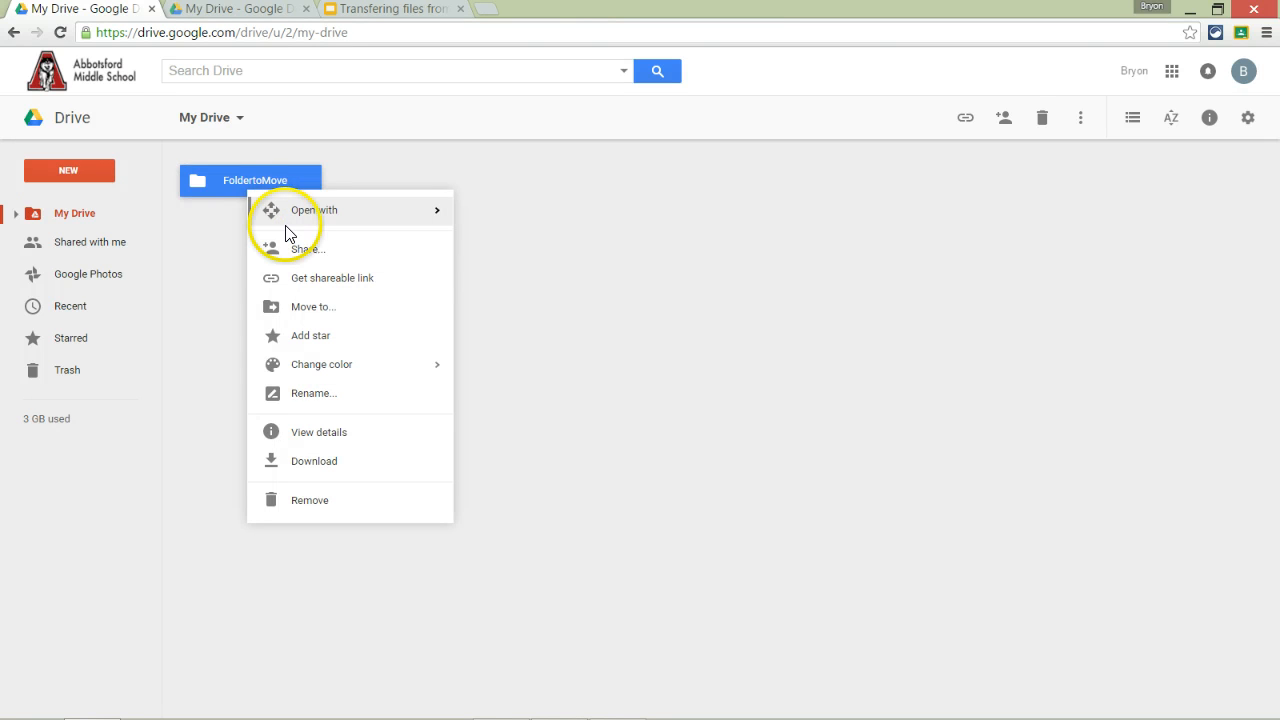
Step: Share FoldertoMove with the teacher's Learn34 account address, accepting the outside-organization warning
left_click(320, 250)
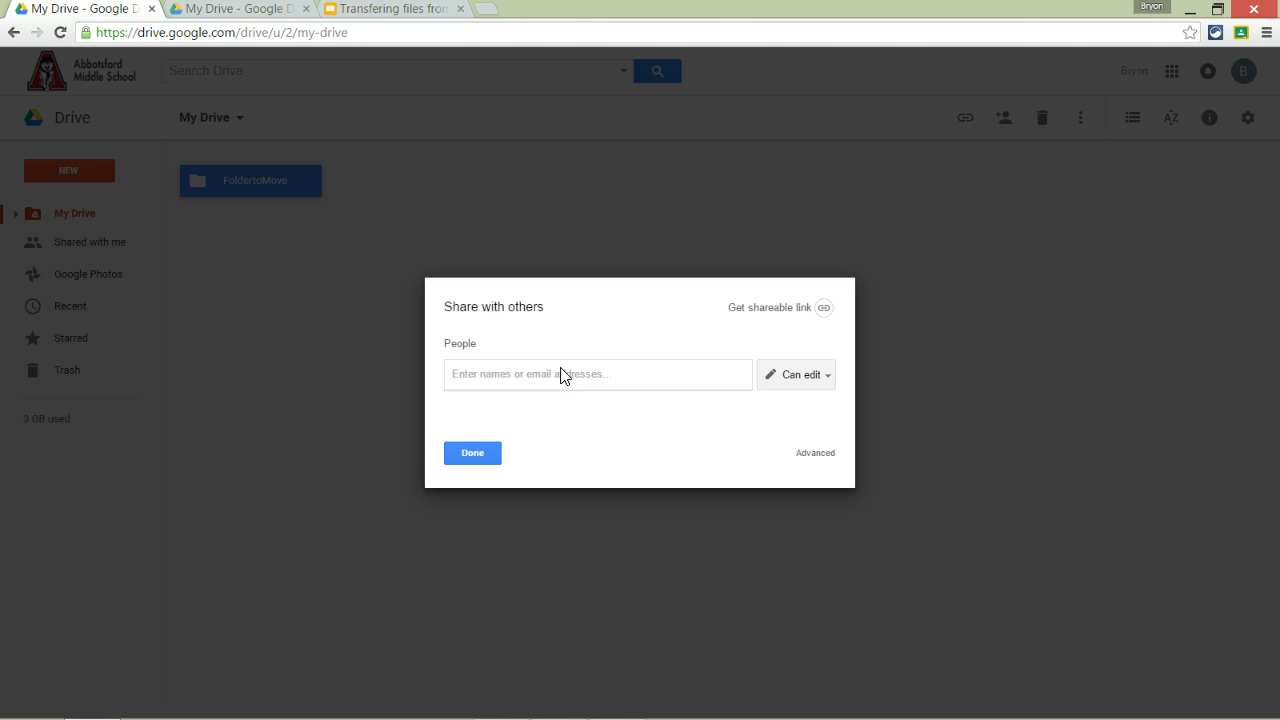
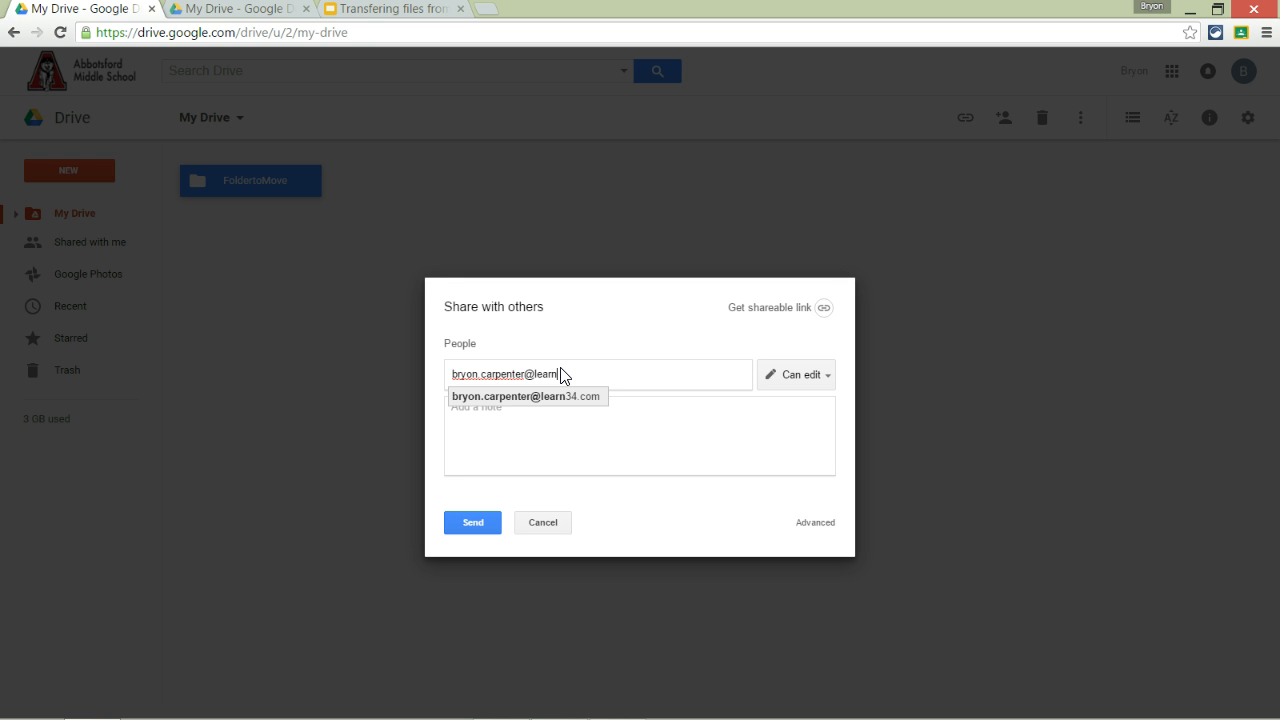
left_click(469, 522)
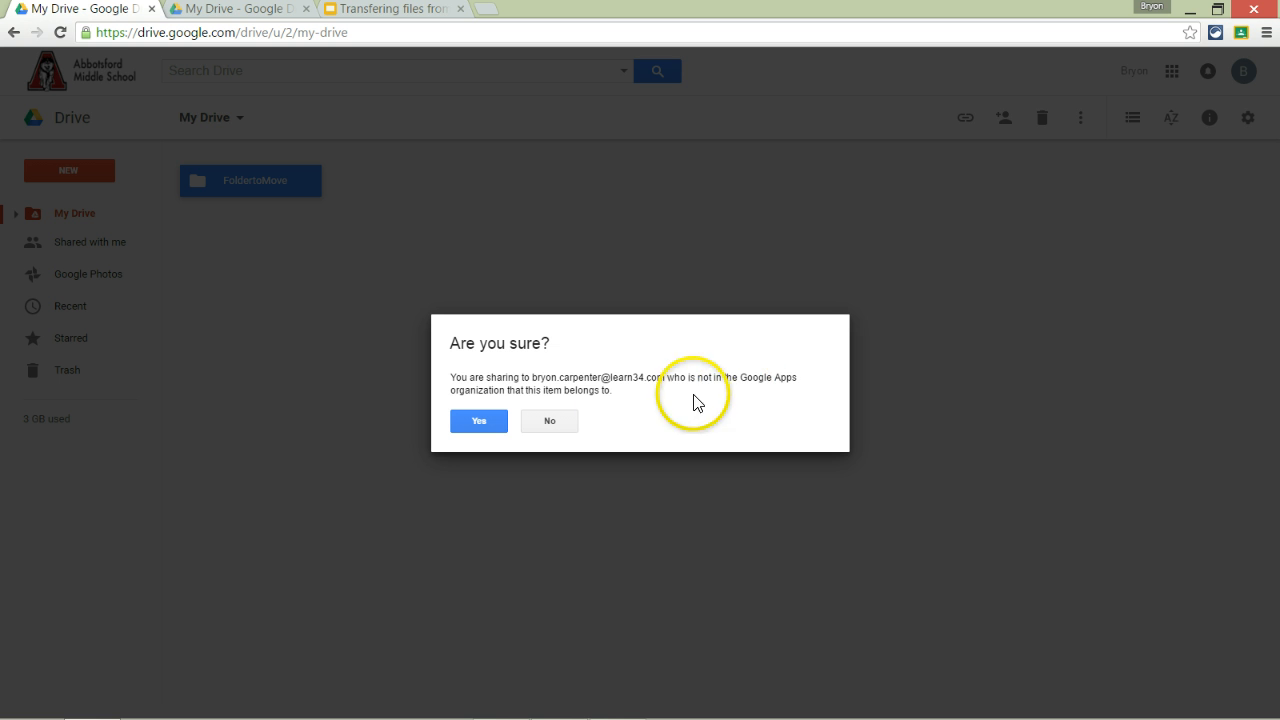
left_click(480, 420)
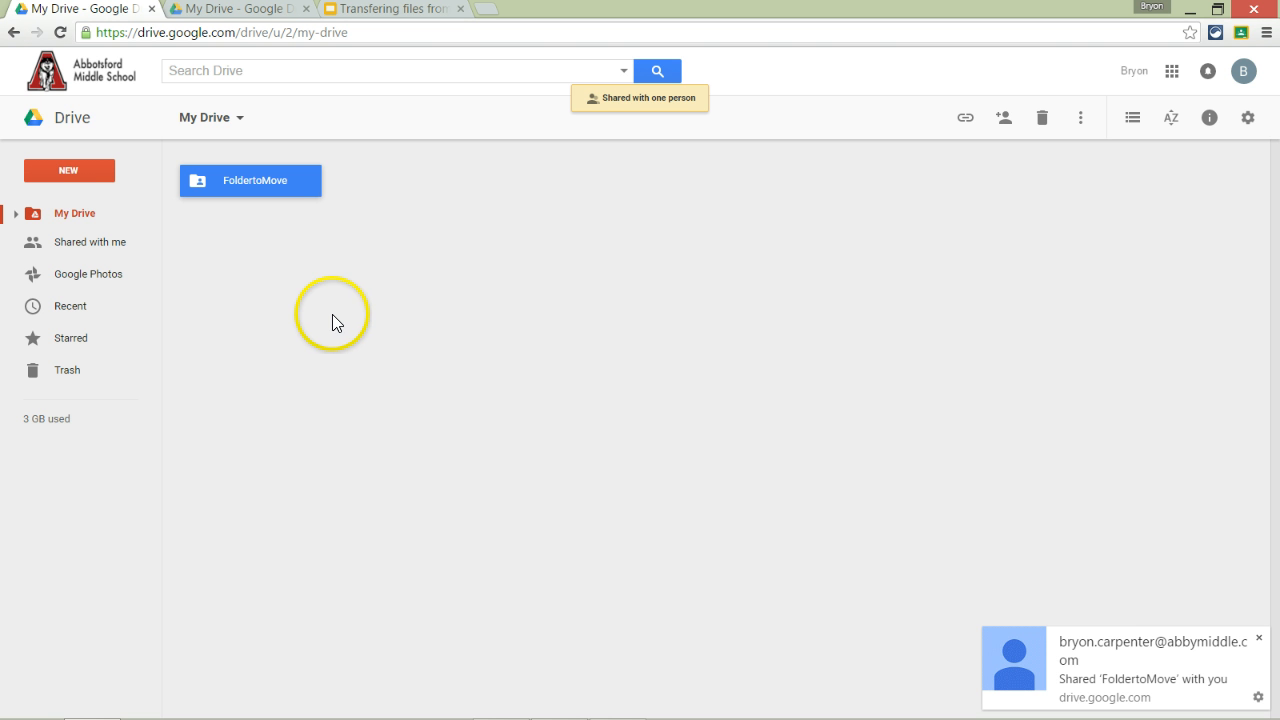
left_click(233, 9)
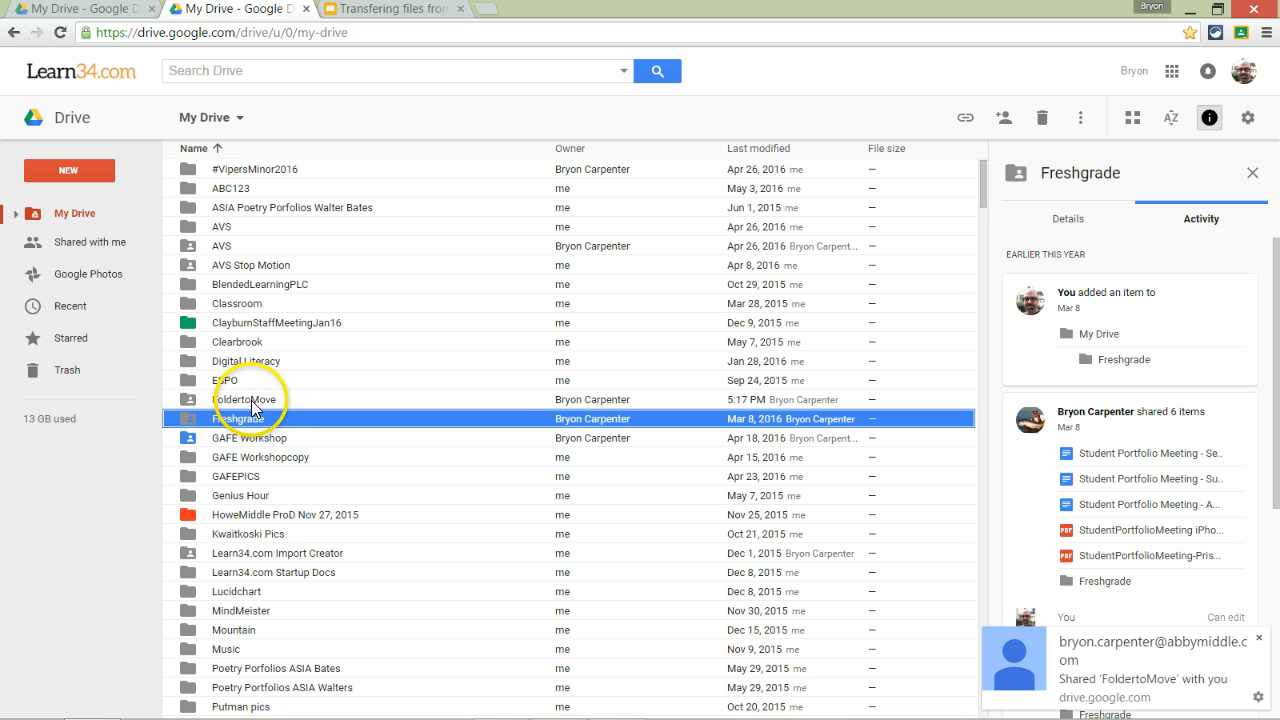
Step: Check FoldertoMove's Activity panel in the Learn34 Drive: 18 shared items, edit access, school owner
left_click(194, 401)
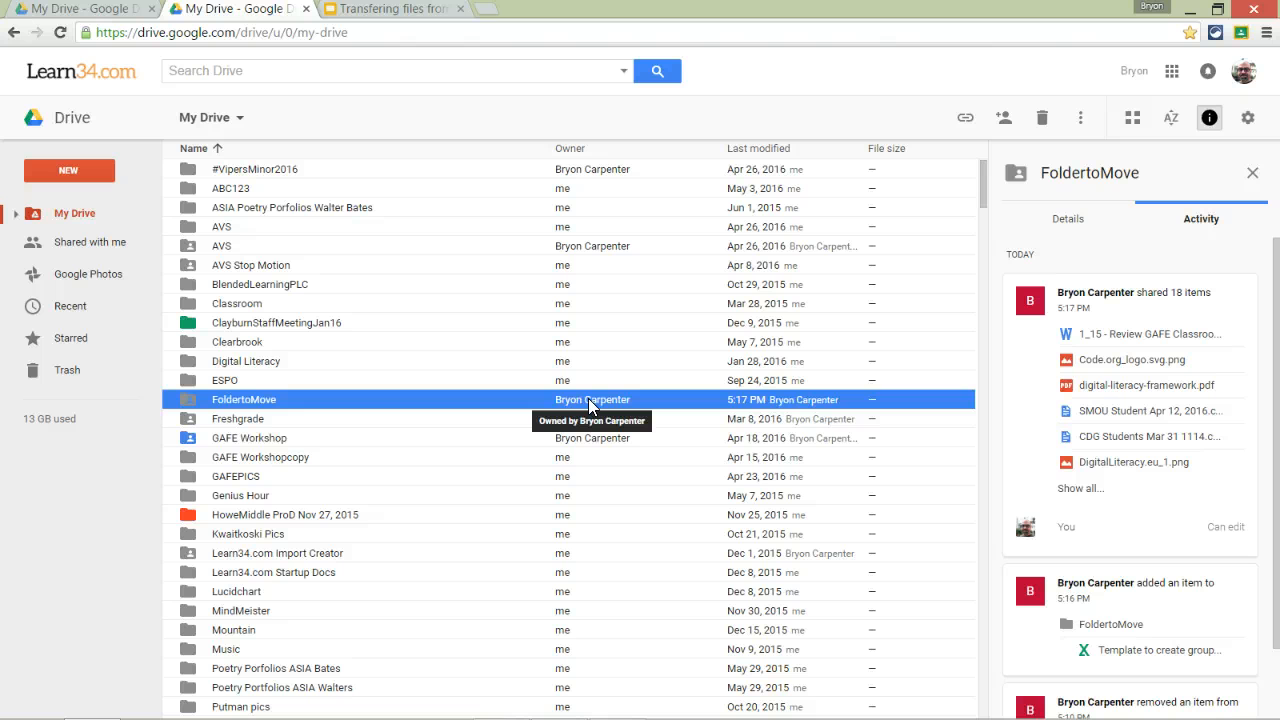
right_click(323, 408)
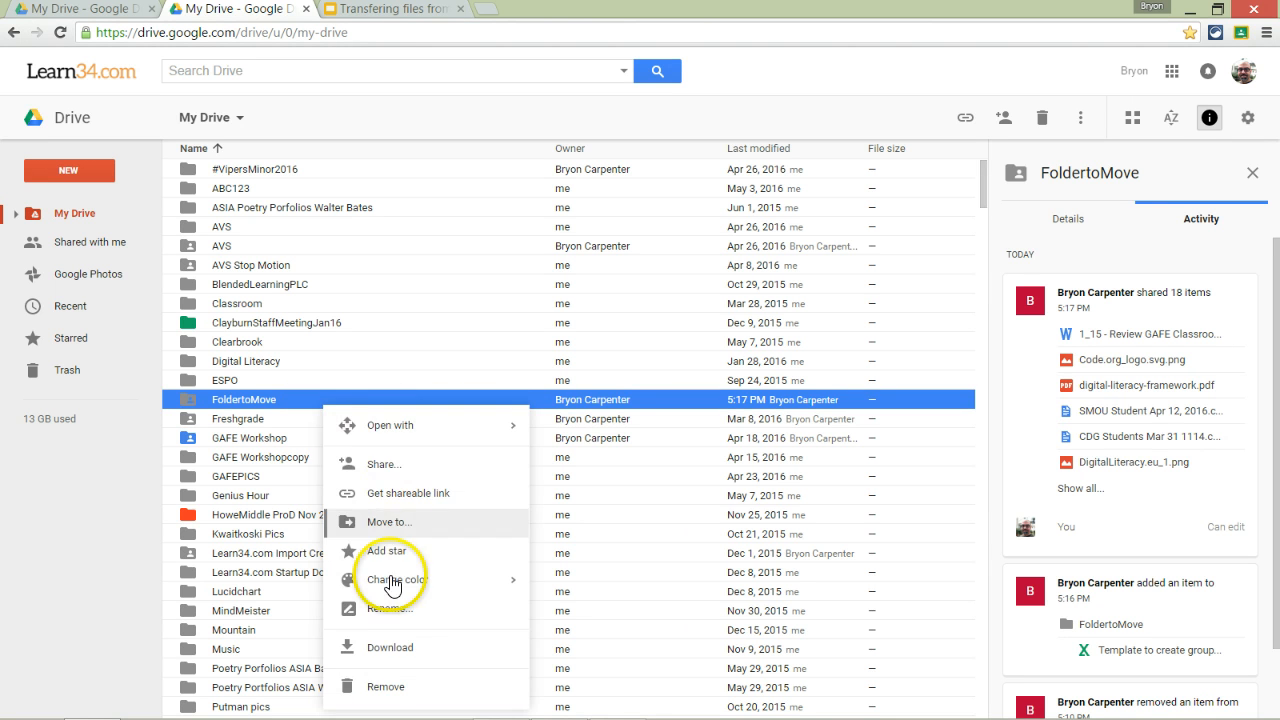
left_click(308, 397)
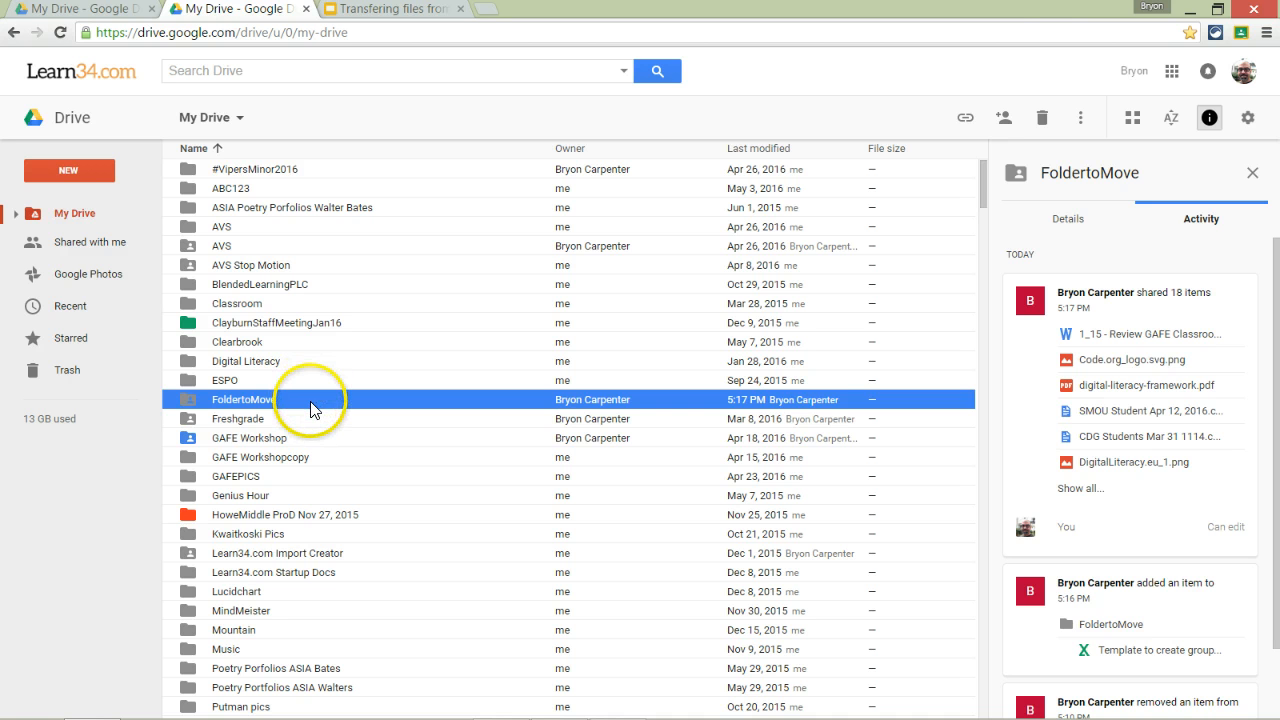
left_click(90, 172)
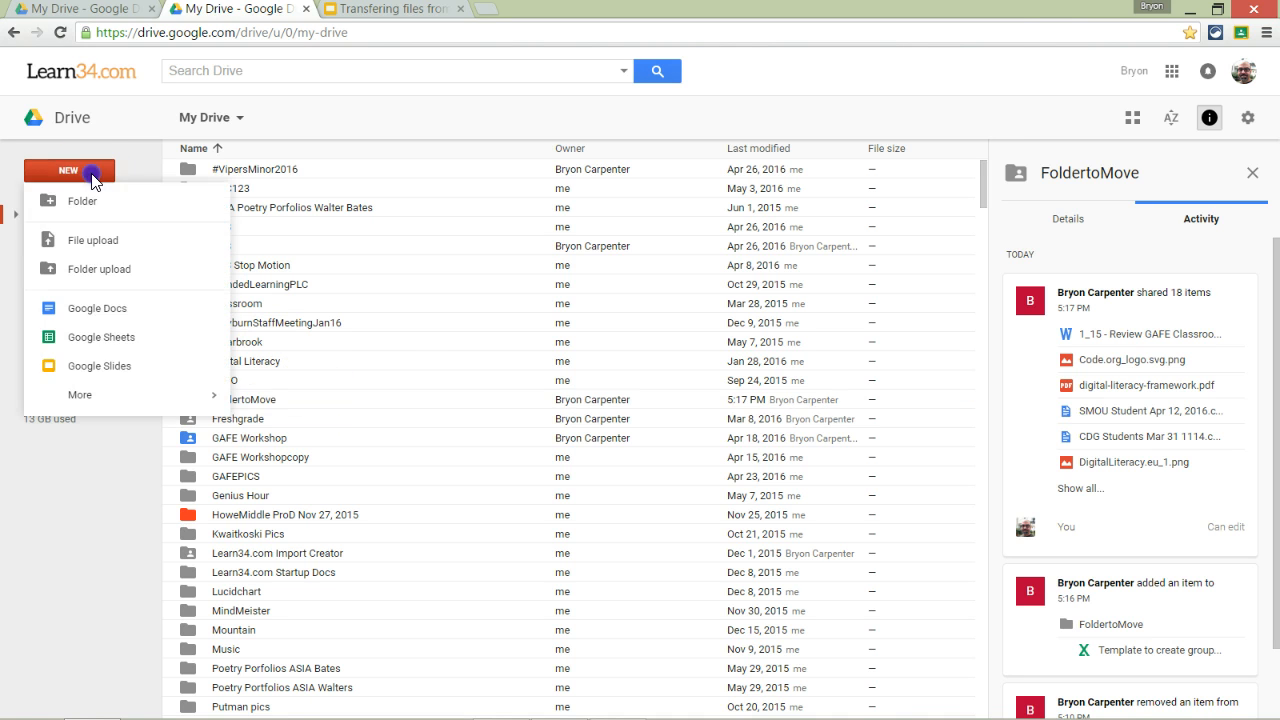
Step: Create a blank Google Sheet, search the add-on store for 'copy folder', and install Copy Folder
left_click(90, 340)
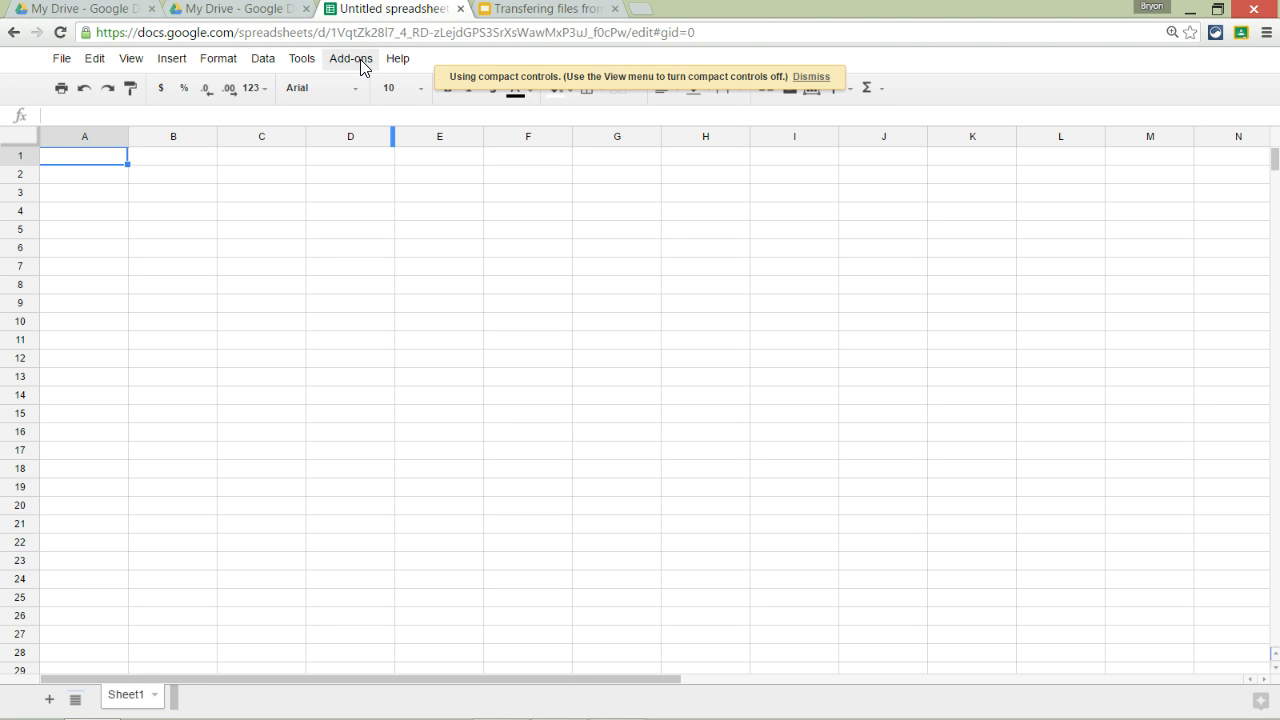
left_click(361, 62)
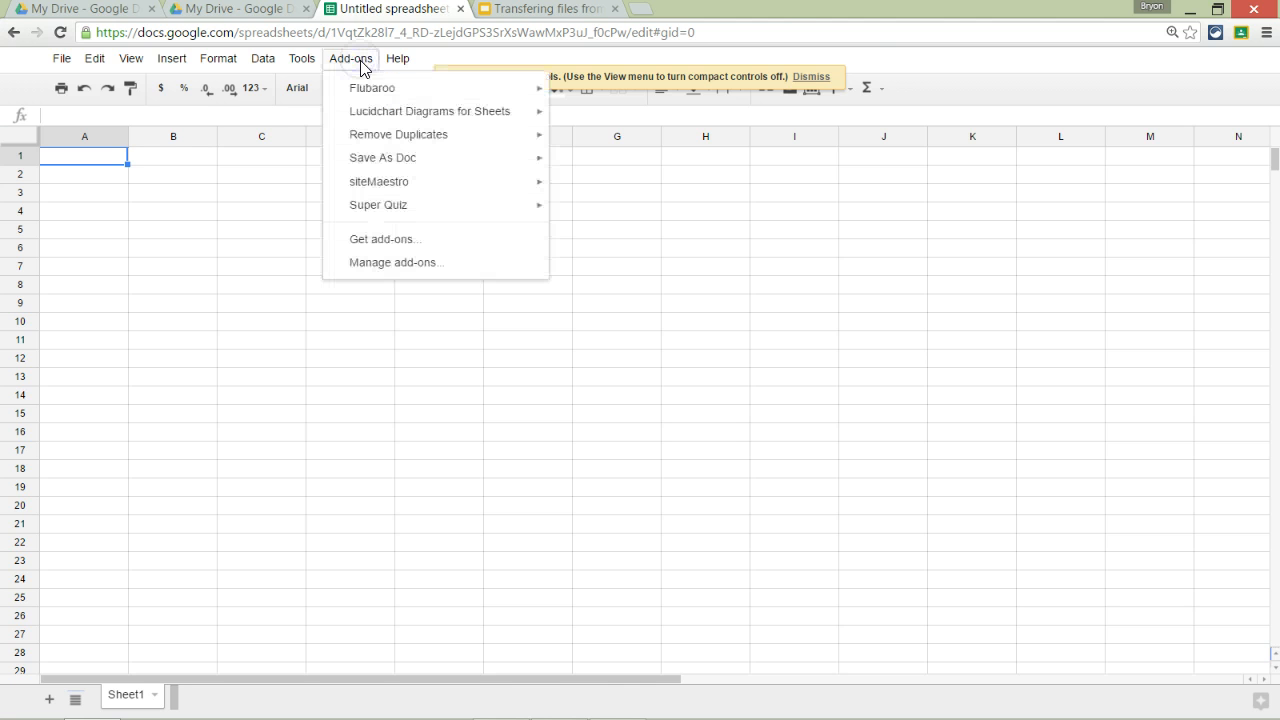
left_click(399, 244)
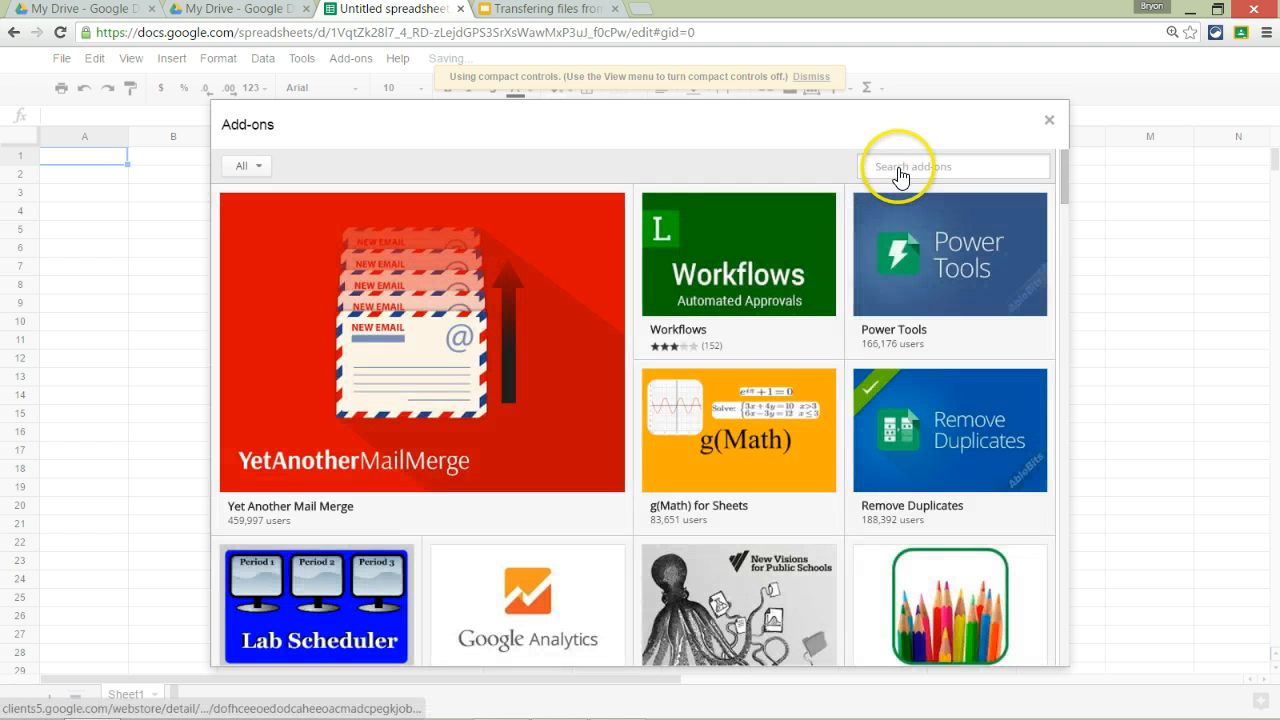
type("copy folder")
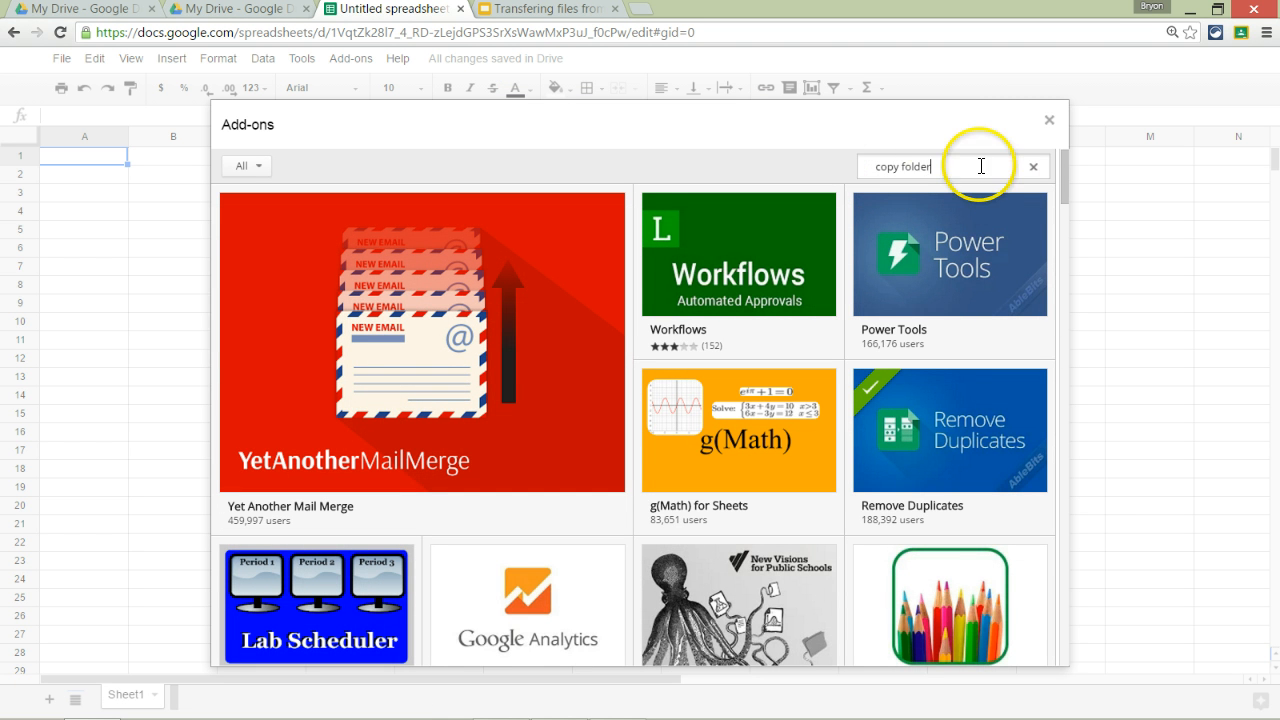
left_click_drag(980, 166, 868, 167)
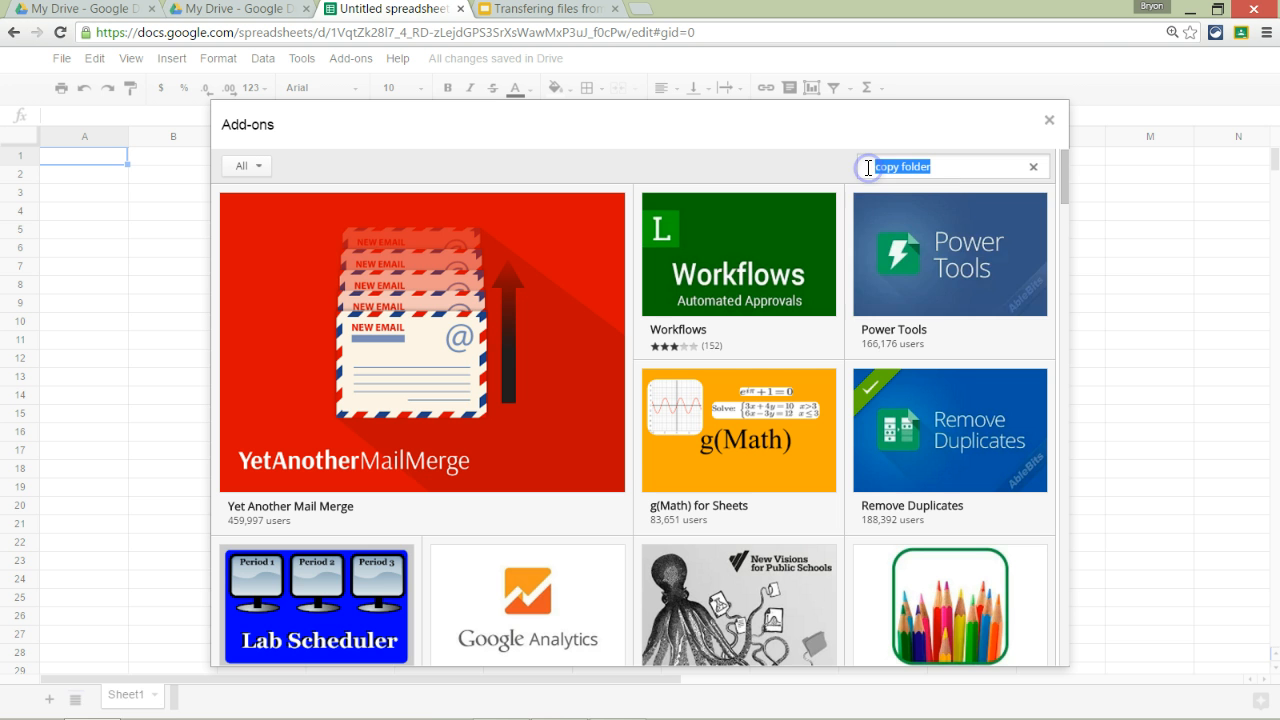
left_click(999, 165)
key("Return")
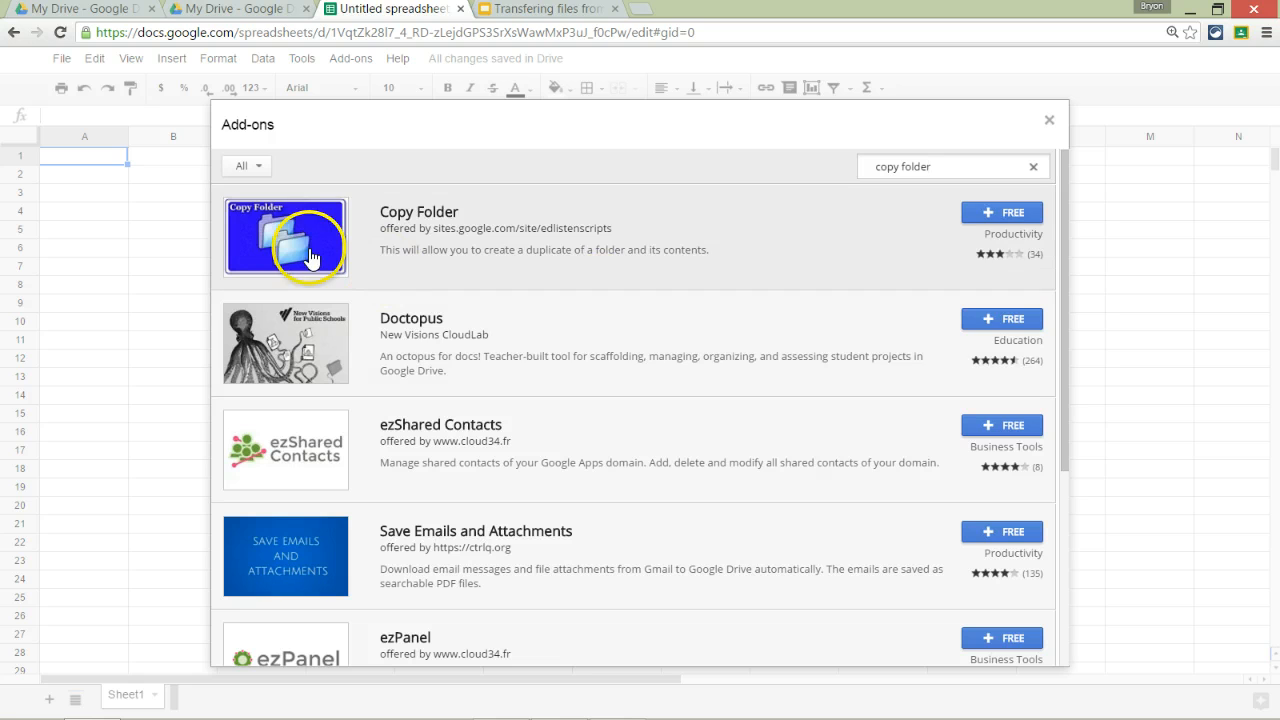
left_click(1000, 213)
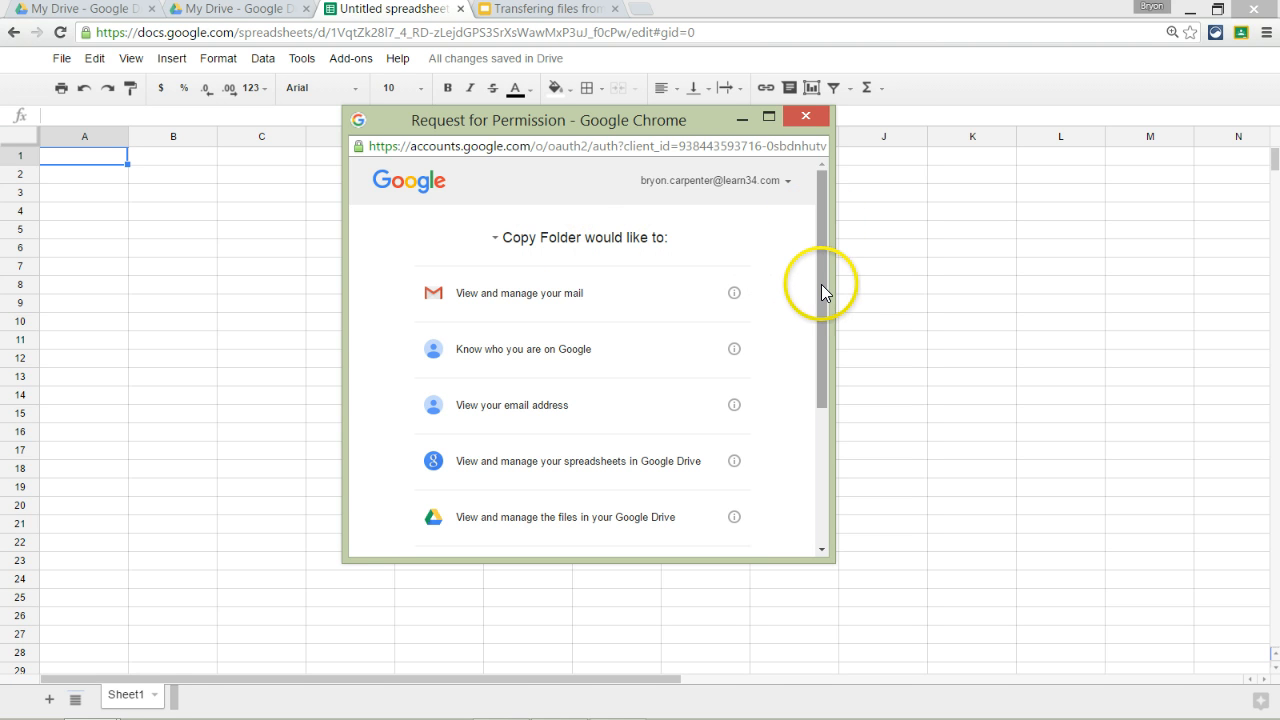
Step: Allow Copy Folder its Drive and mail permissions so the installation completes
left_click_drag(821, 284, 831, 436)
left_click(716, 518)
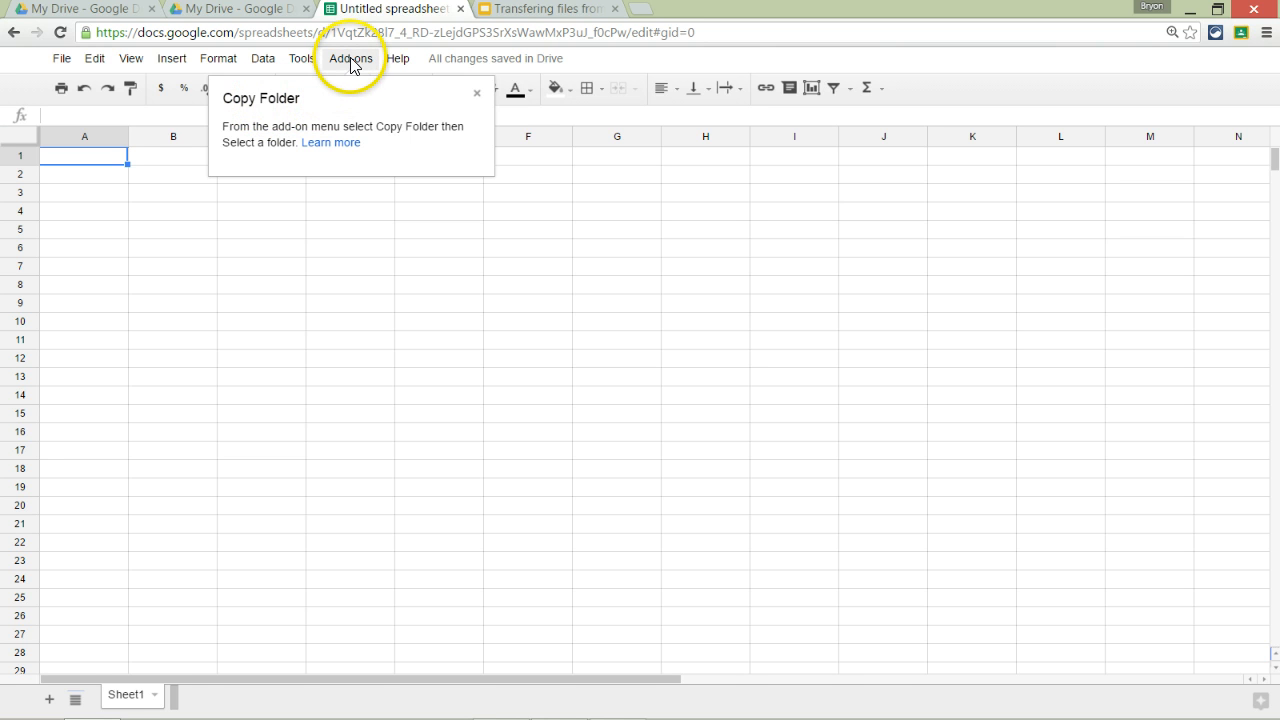
left_click(414, 248)
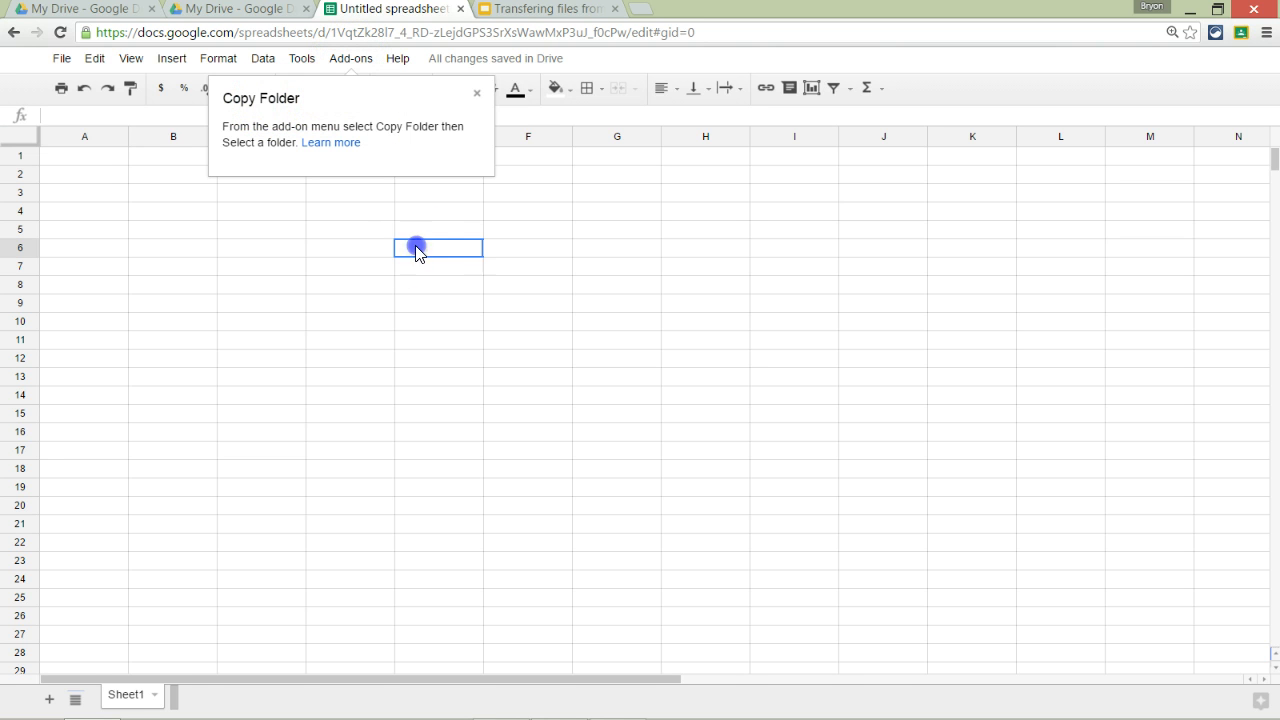
Step: Close the tip and bring up Copy Folder's Select a folder dialog from the Add-ons menu
left_click(477, 93)
left_click(349, 64)
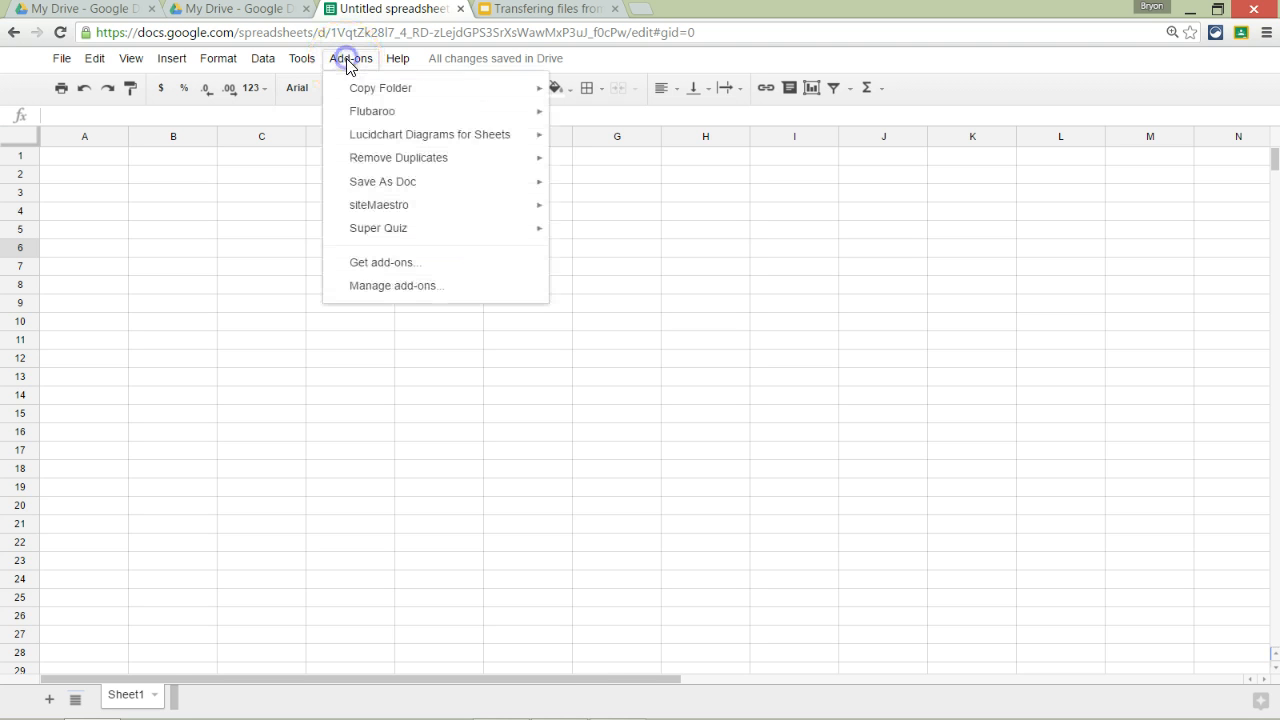
mouse_move(358, 92)
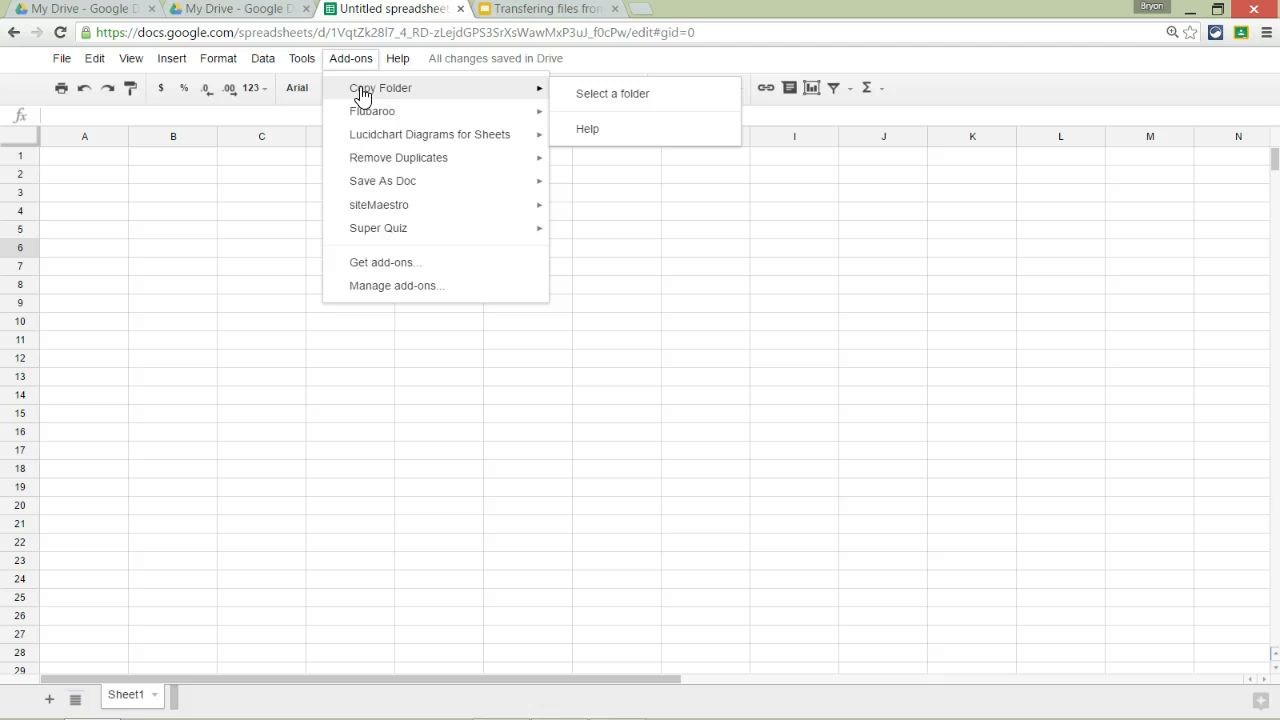
left_click(402, 88)
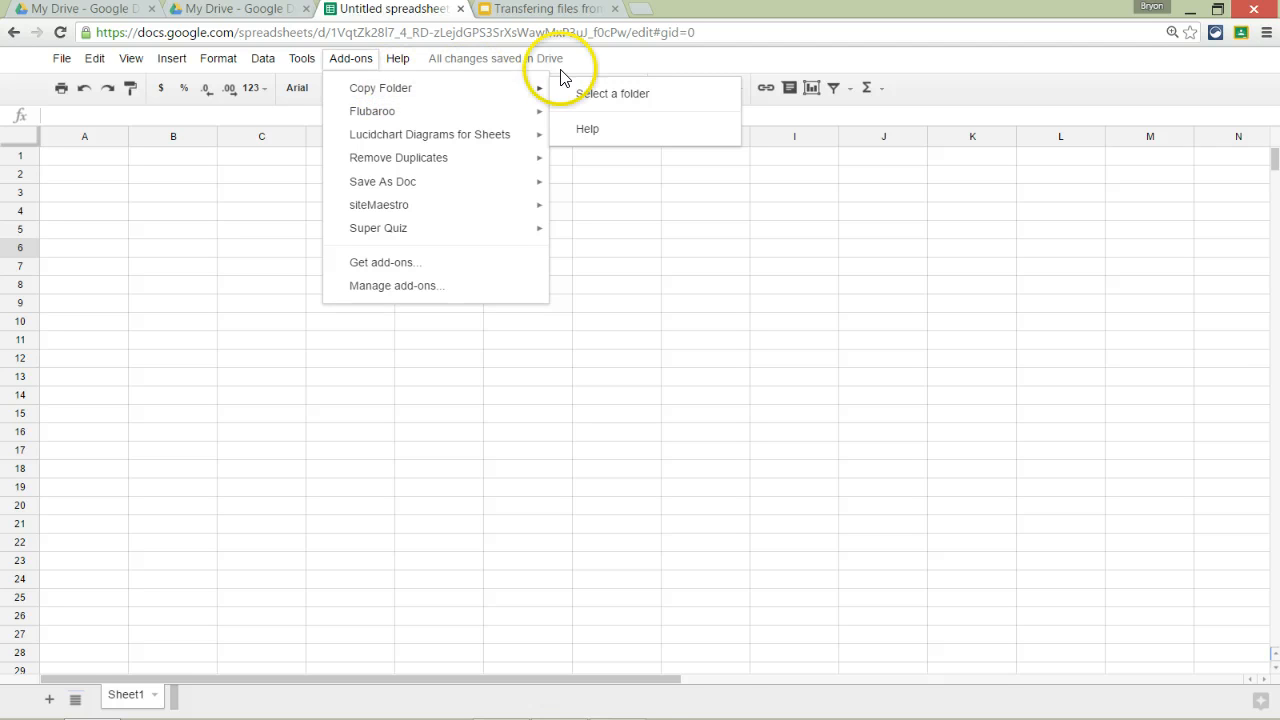
left_click(612, 94)
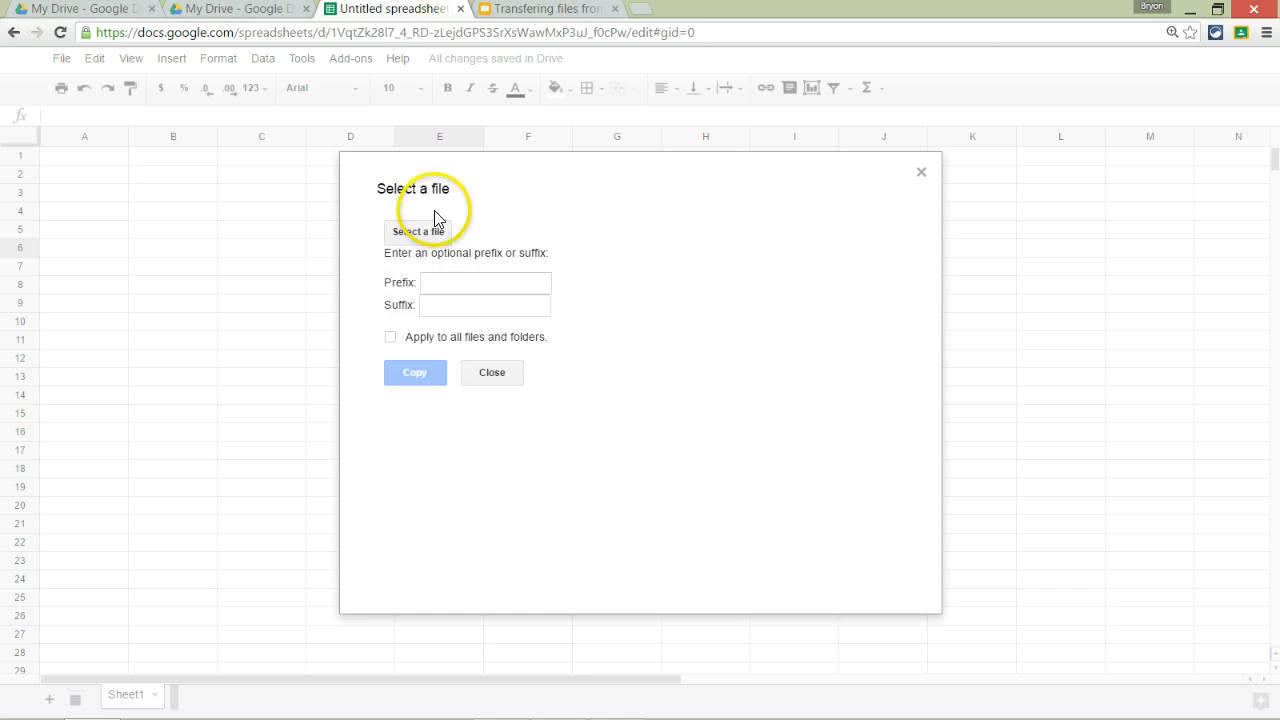
Step: Choose FoldertoMove in the Drive picker as the folder to copy and start the copy
left_click(420, 238)
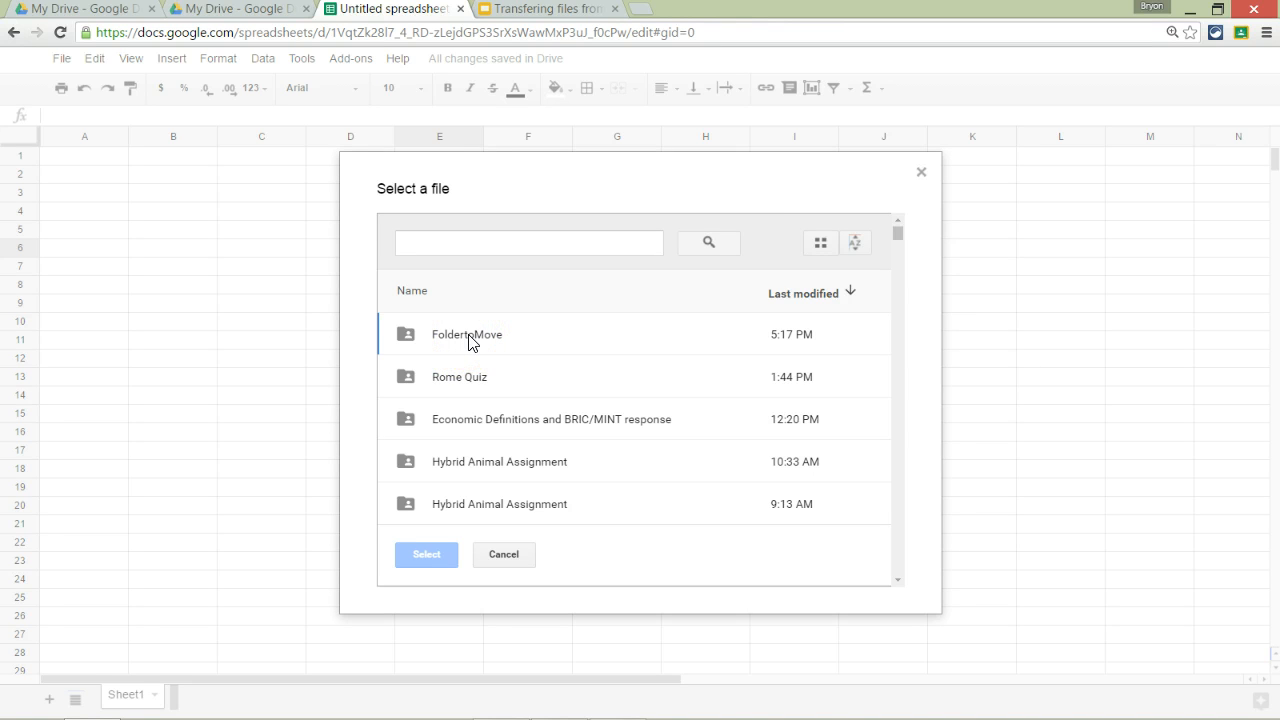
left_click(473, 343)
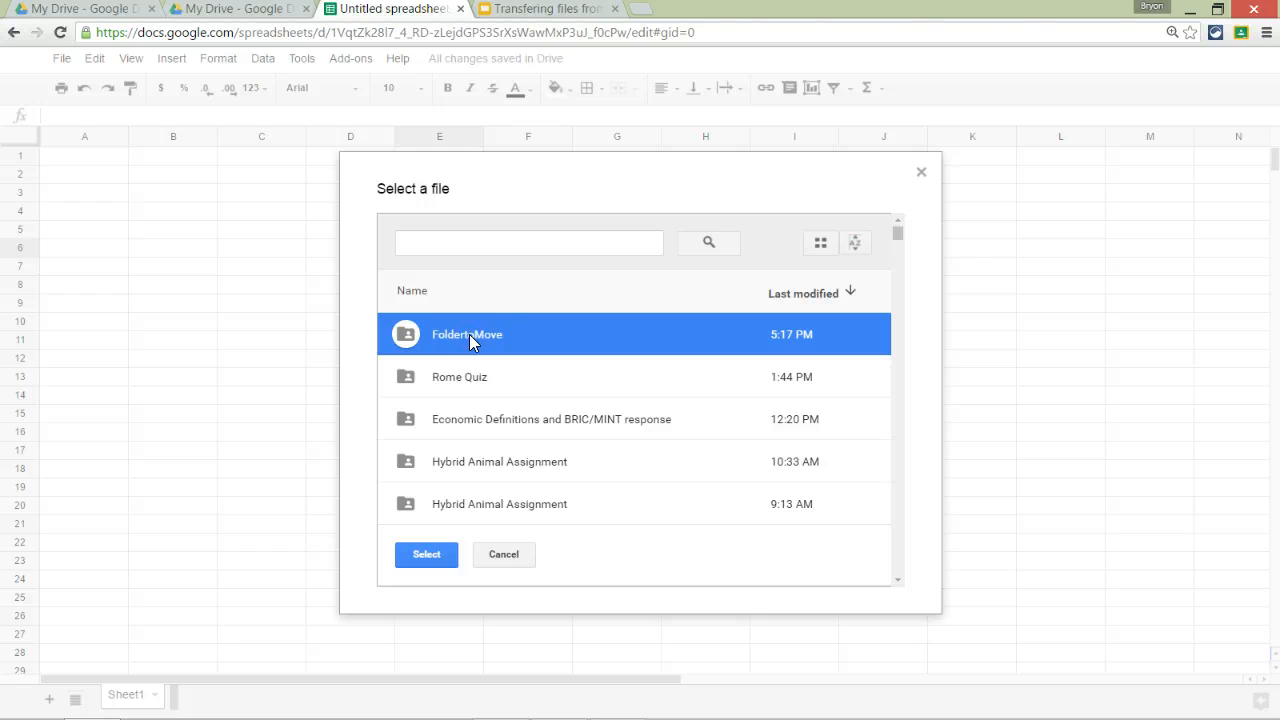
left_click(427, 555)
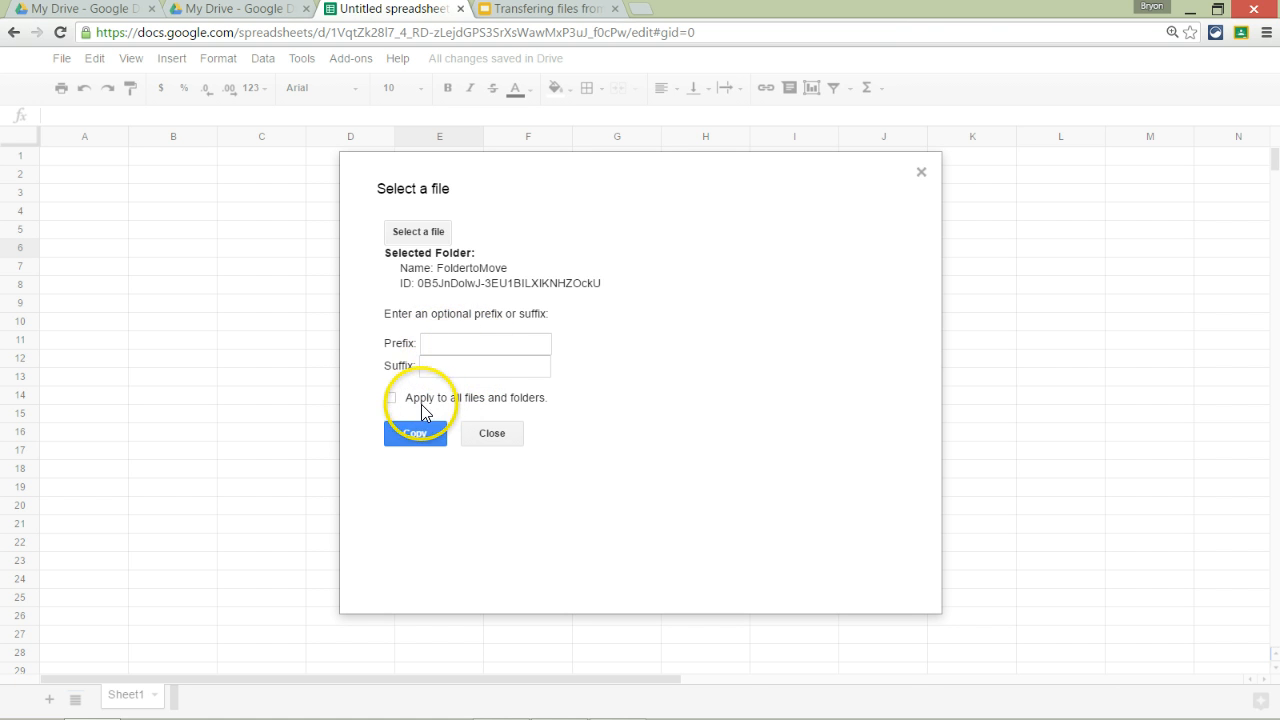
left_click(415, 438)
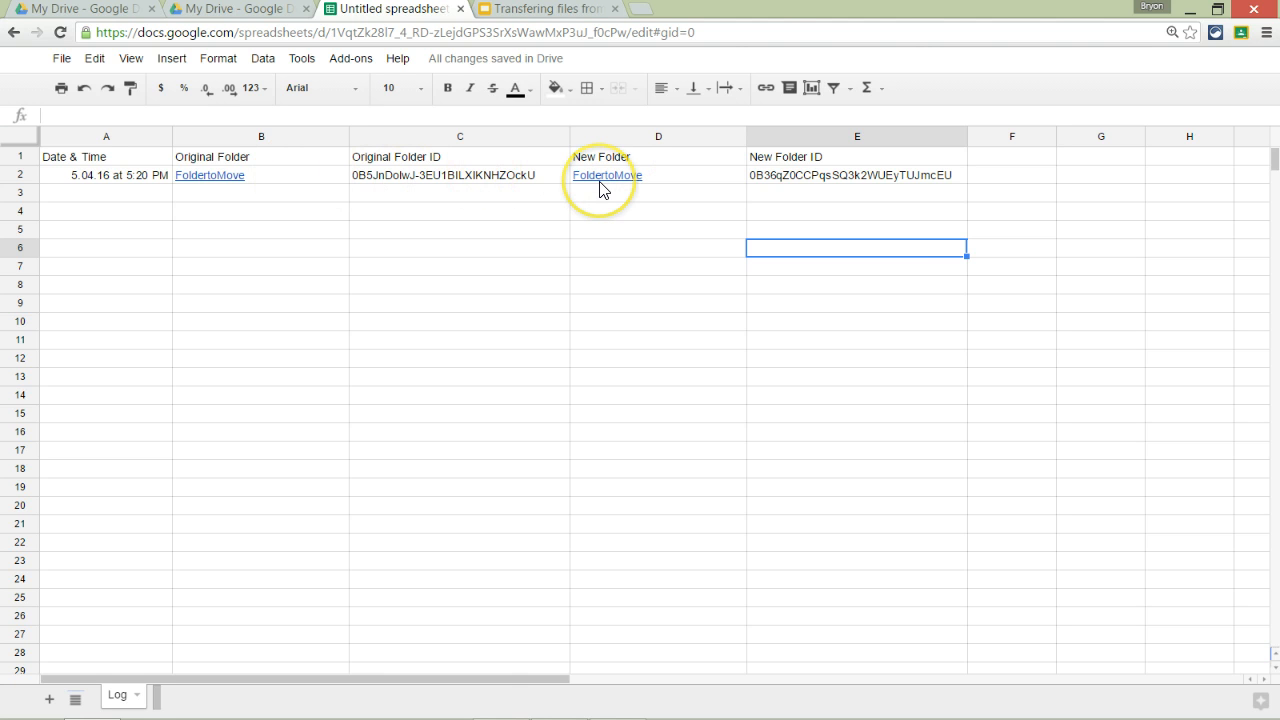
Step: Wait for the Log sheet to record the 5.04.16 5:20 PM entry linking original and copied FoldertoMove
mouse_move(600, 187)
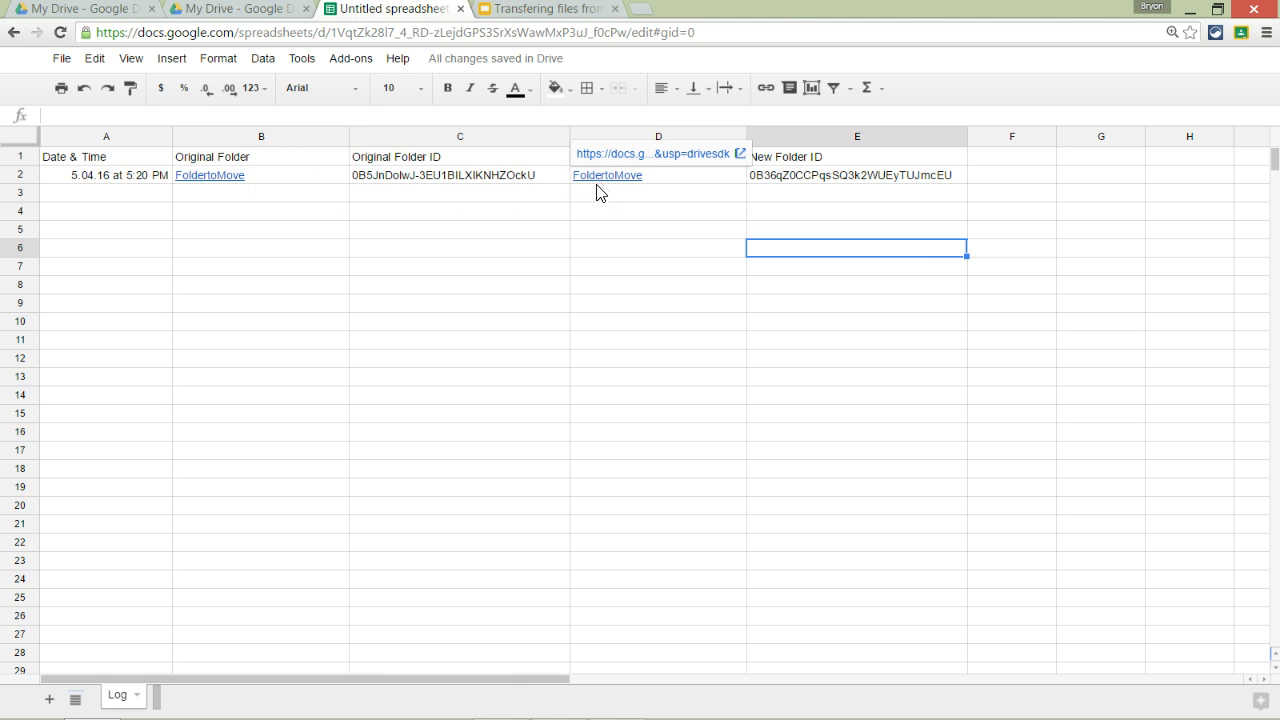
Step: In the Learn34 Drive, inspect the copied FoldertoMove's 17 created items, the signed-in account, and the shared original
left_click(237, 12)
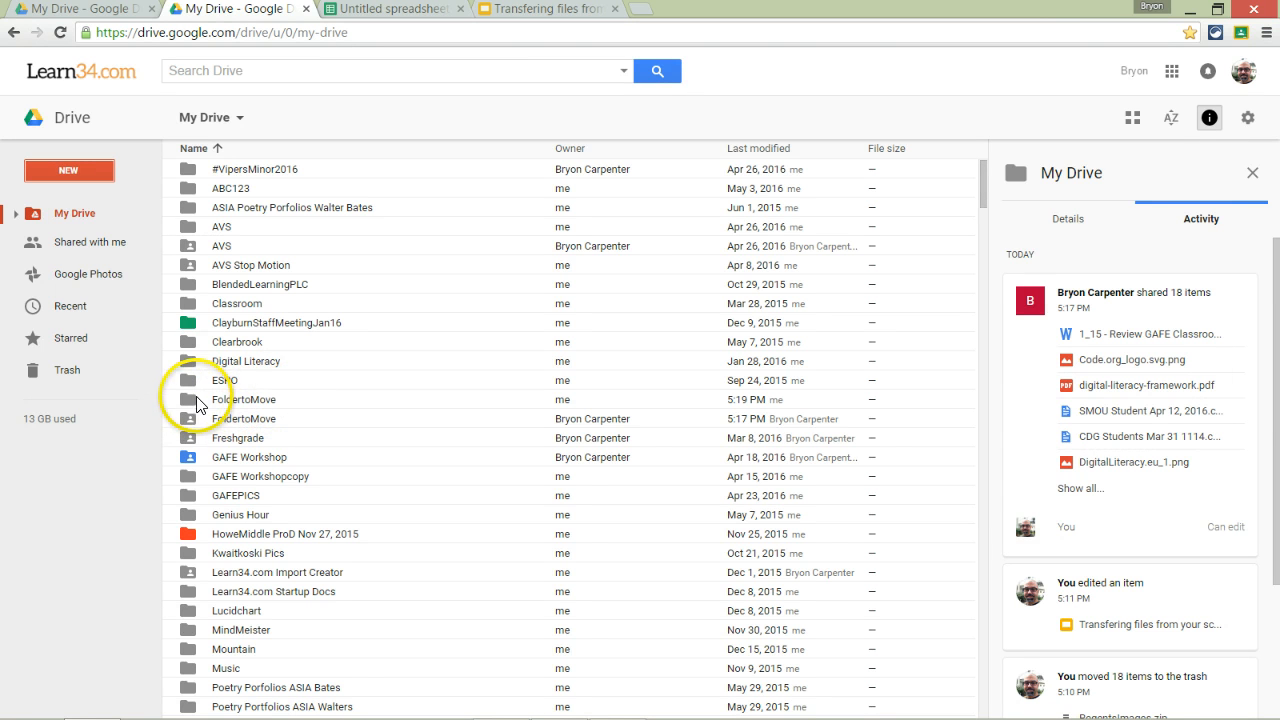
left_click(199, 400)
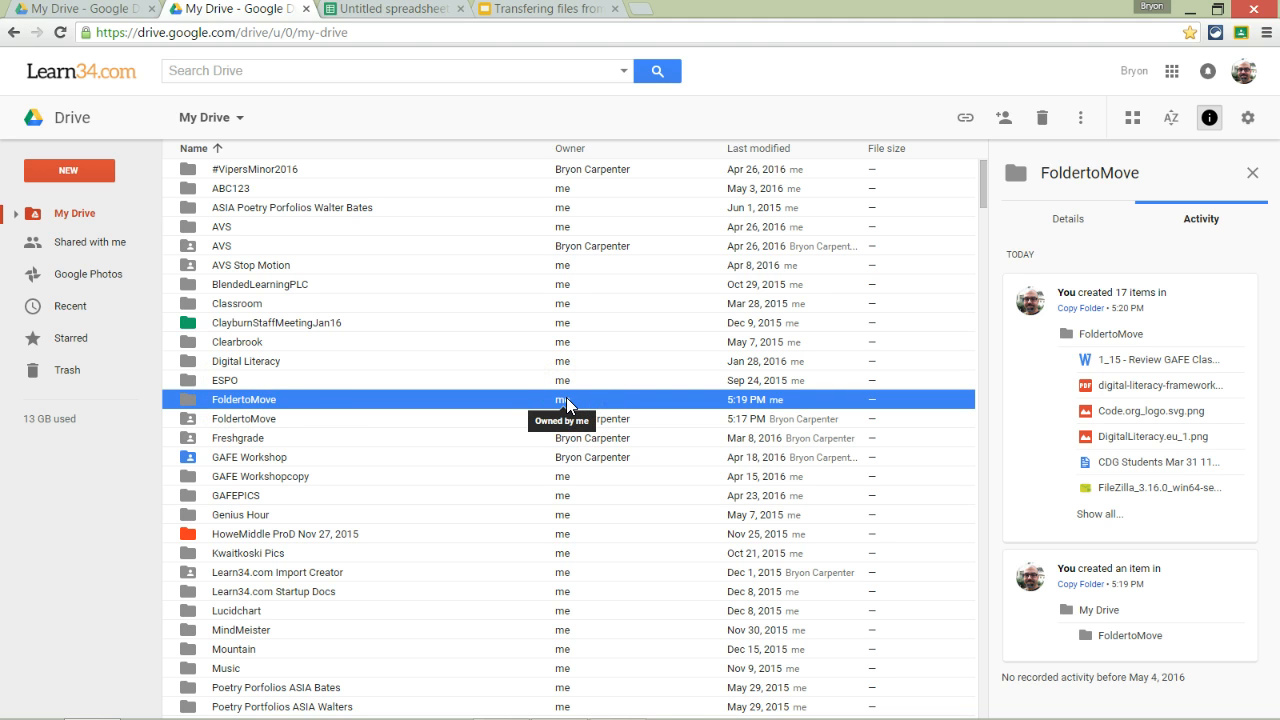
left_click(1243, 71)
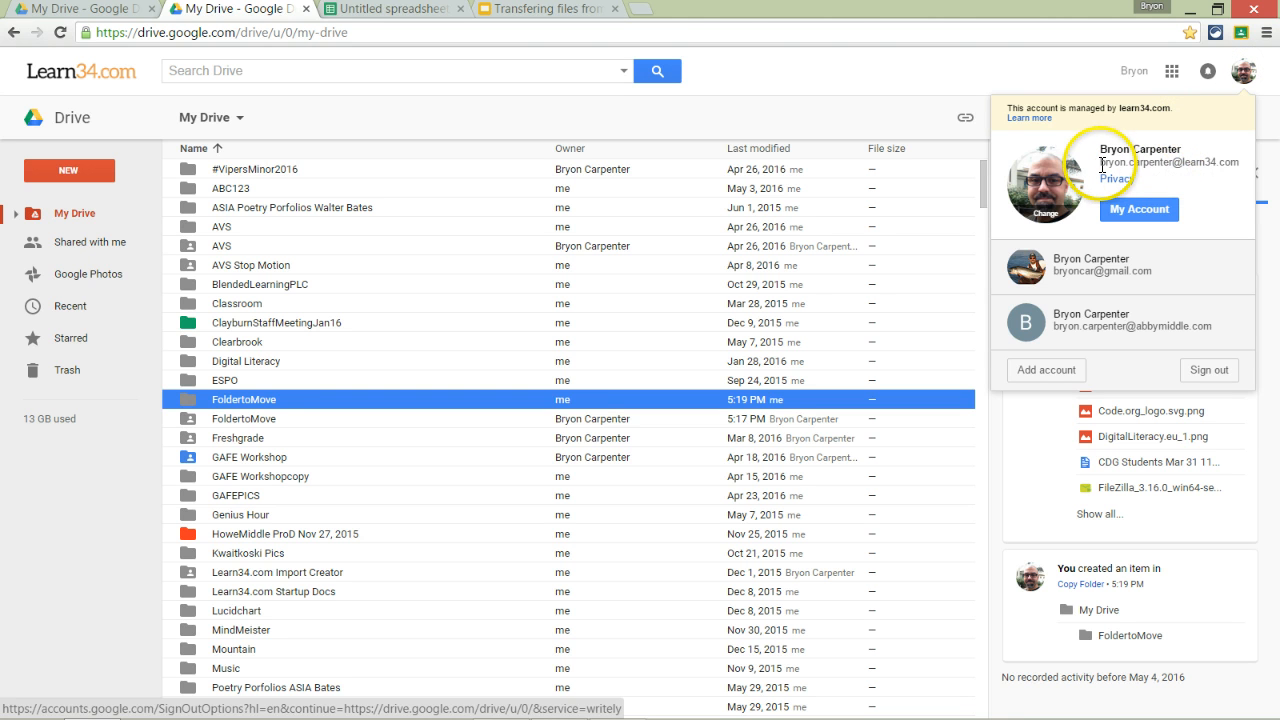
left_click_drag(1212, 149, 1234, 164)
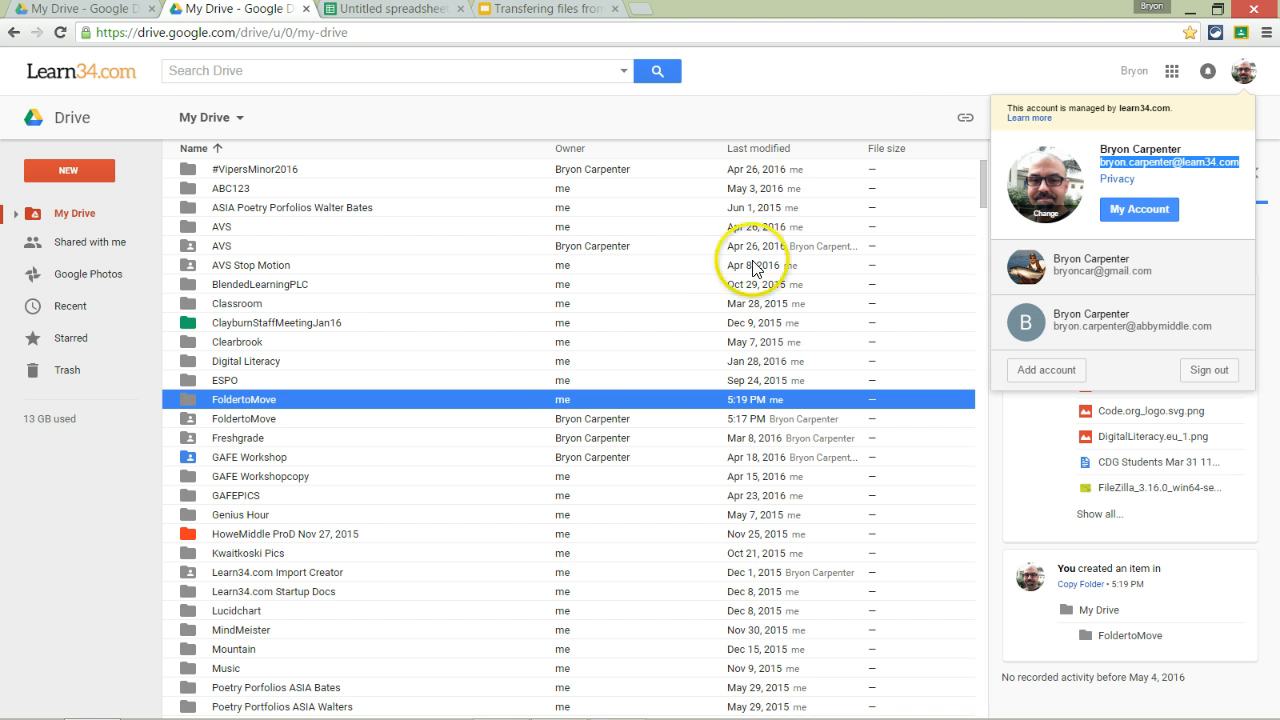
left_click(805, 77)
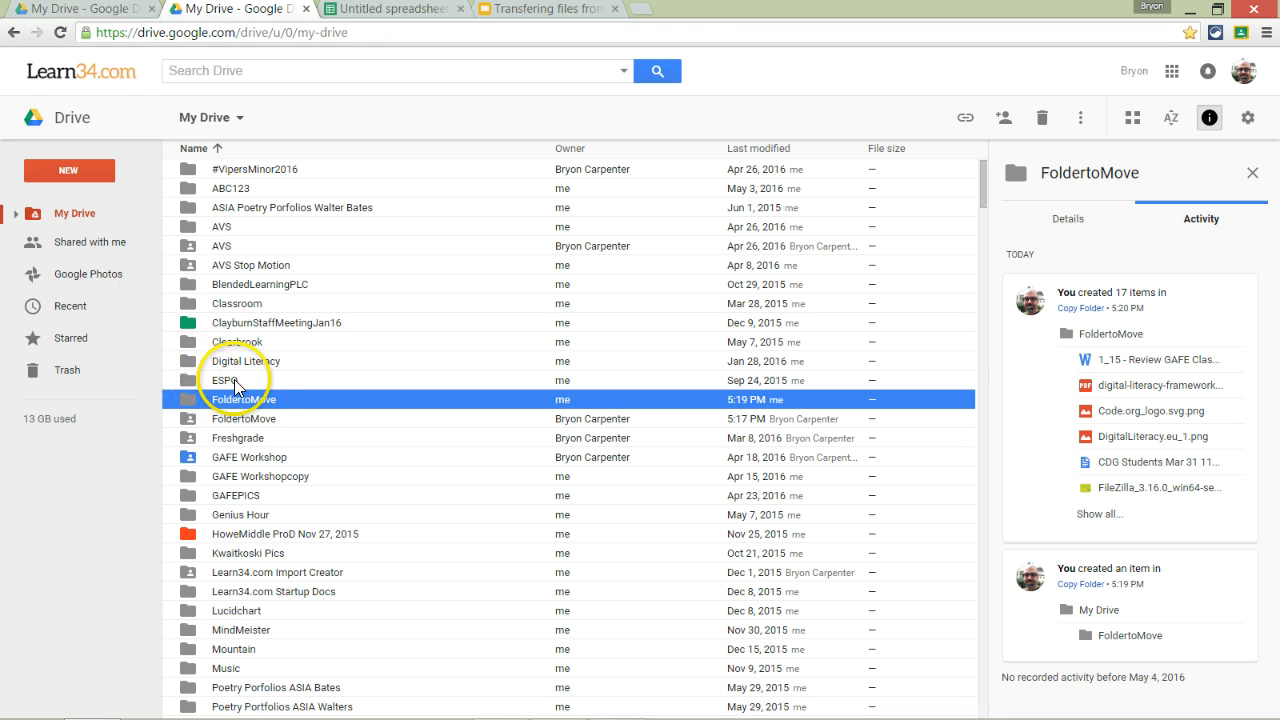
left_click(266, 420)
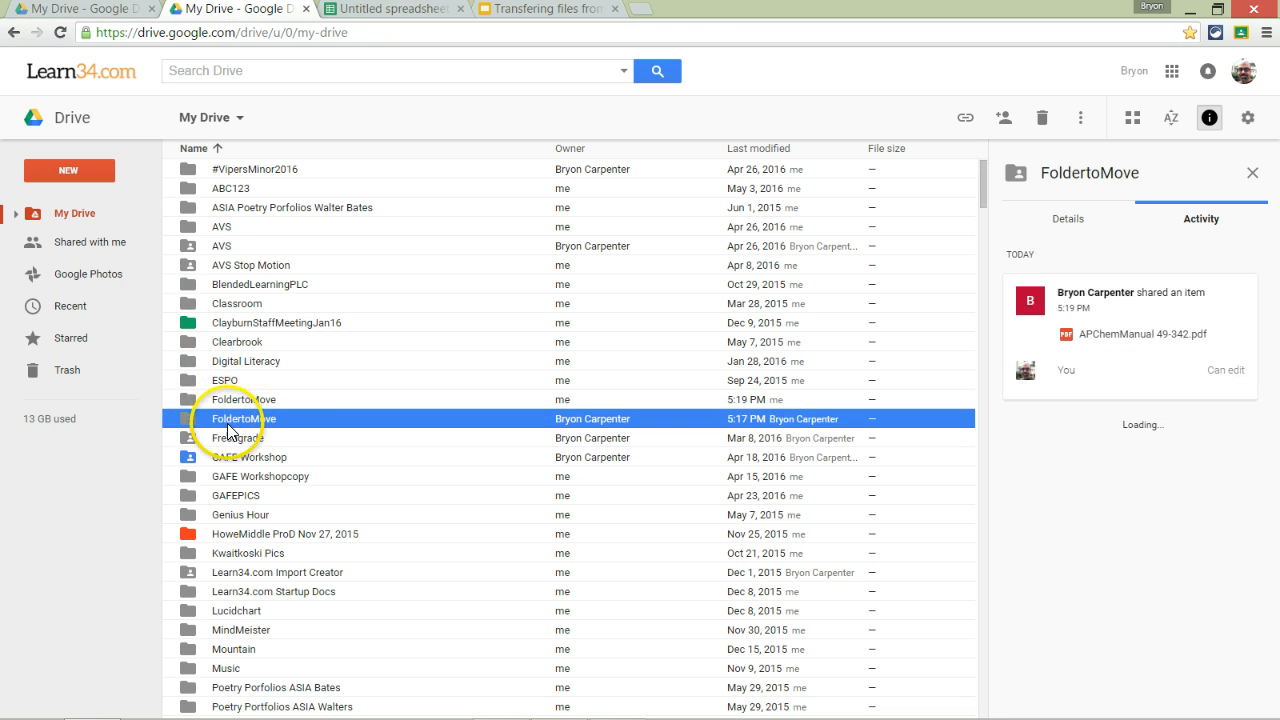
Step: Remove the Learn34 account's access from the school Drive's FoldertoMove and save the sharing change
left_click(101, 12)
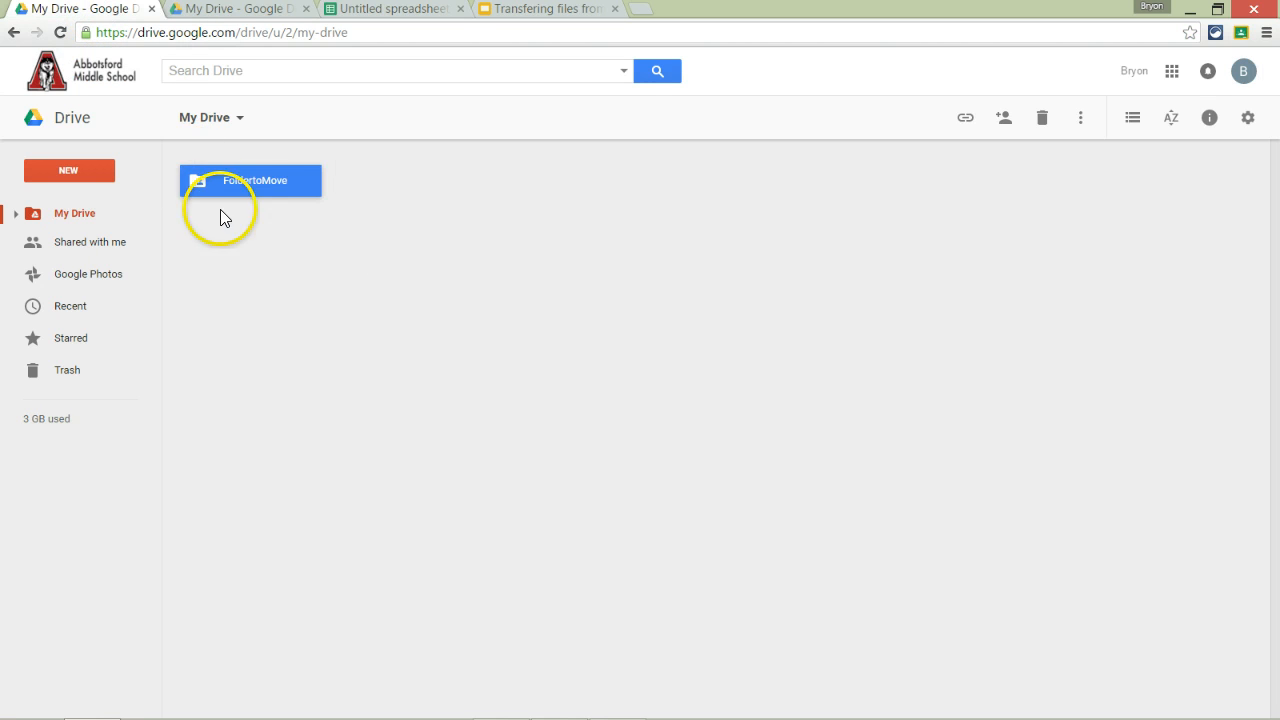
right_click(254, 181)
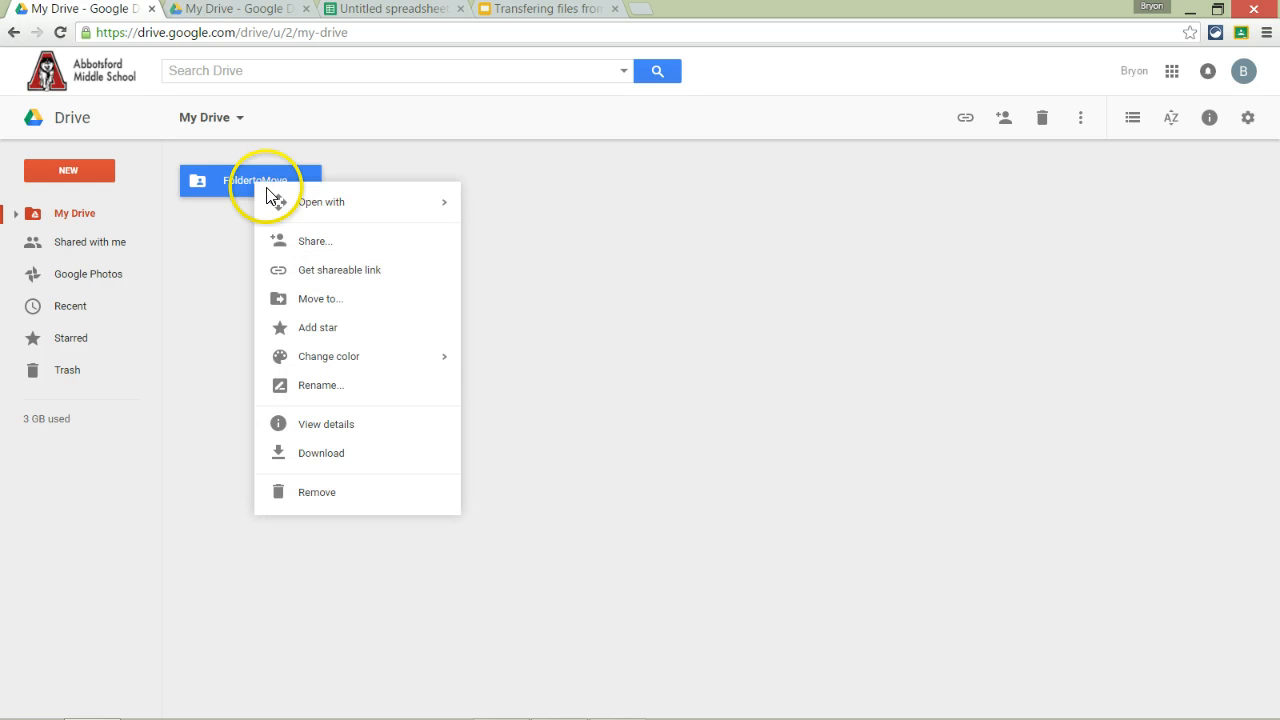
left_click(323, 250)
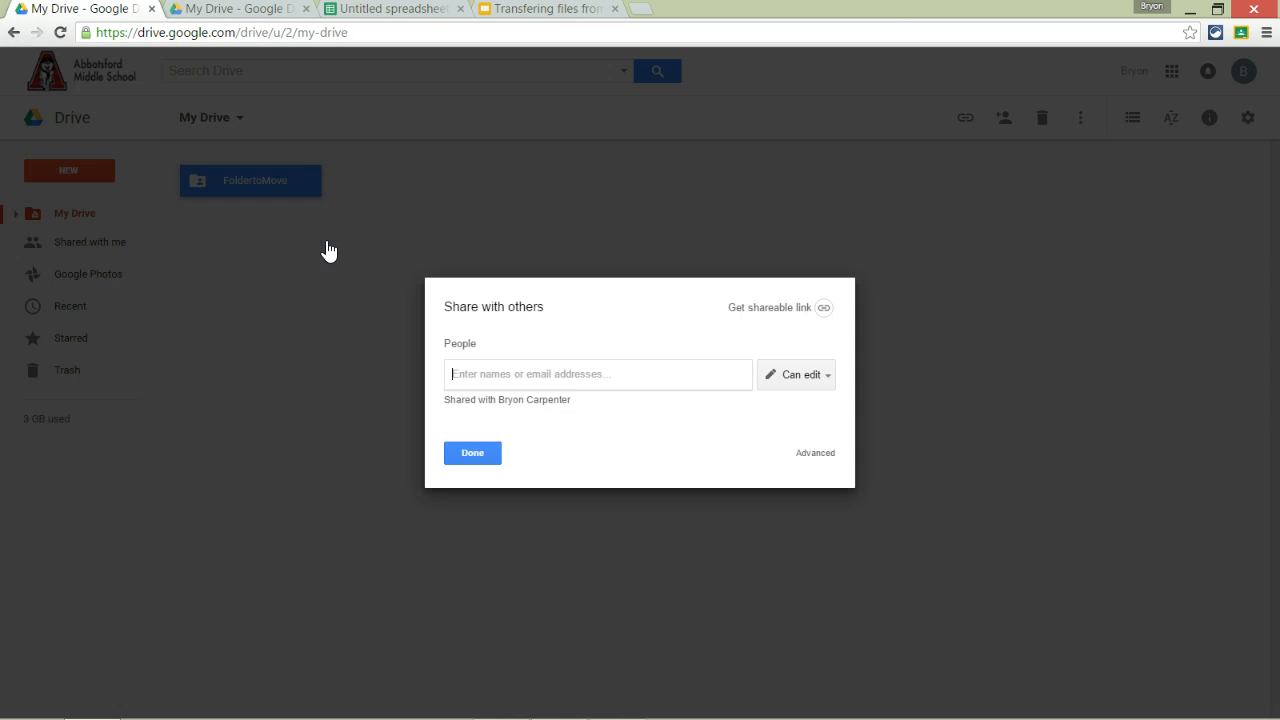
left_click(519, 402)
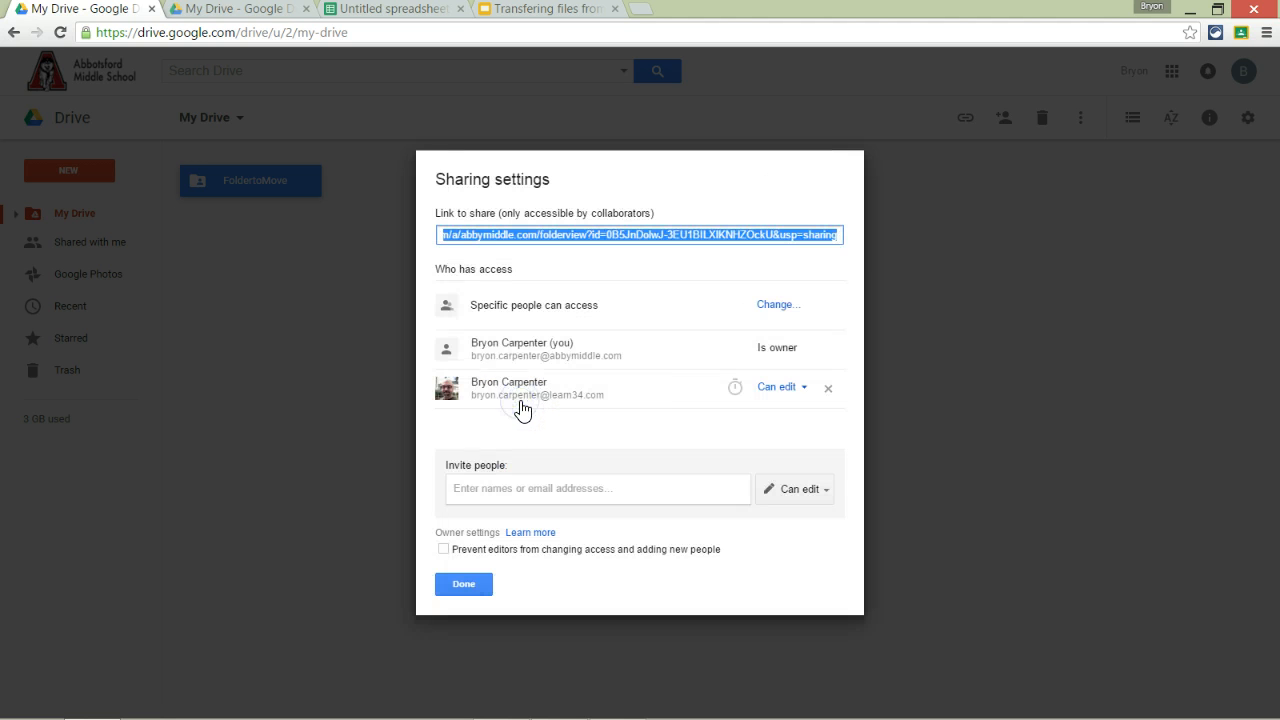
left_click(829, 389)
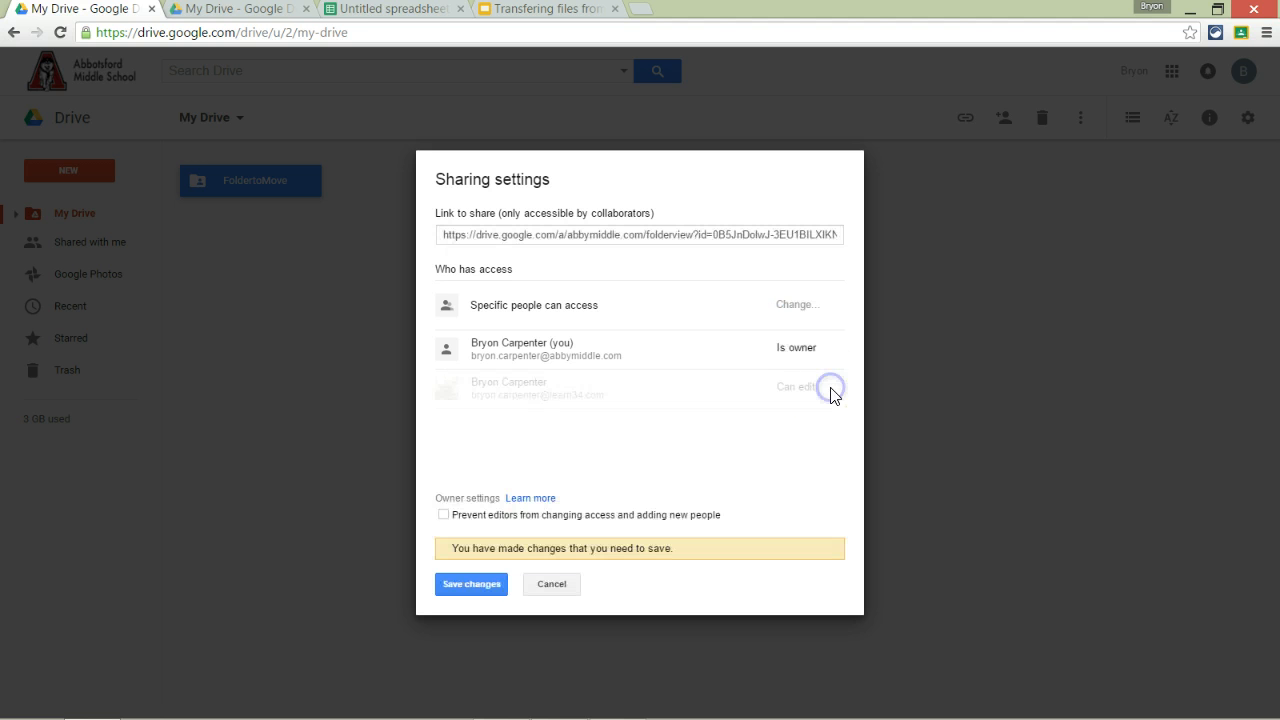
left_click(466, 583)
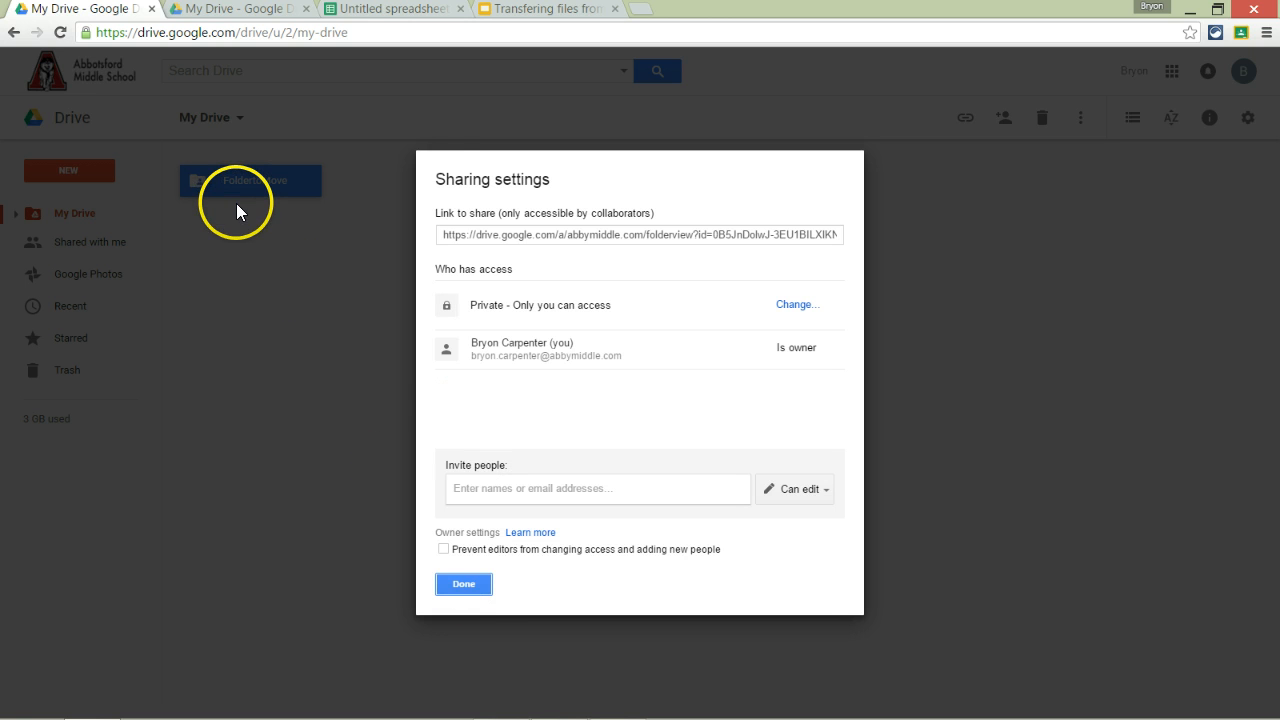
left_click(470, 587)
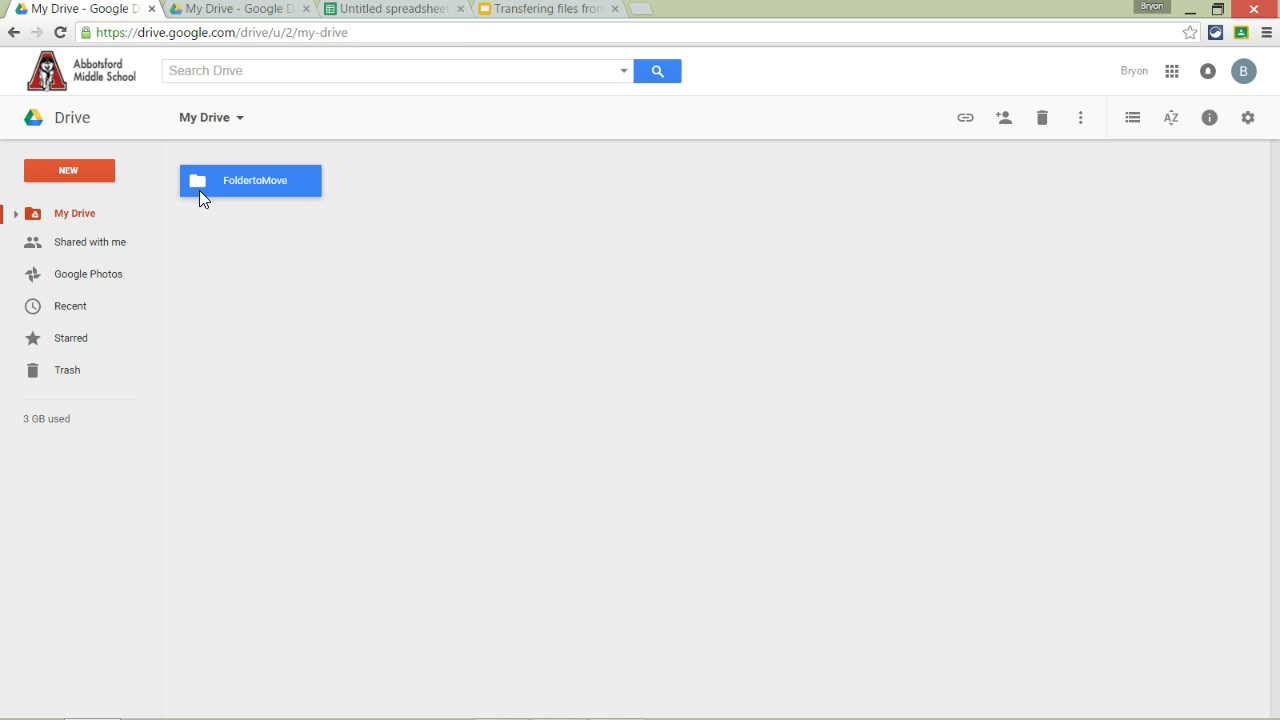
left_click(229, 14)
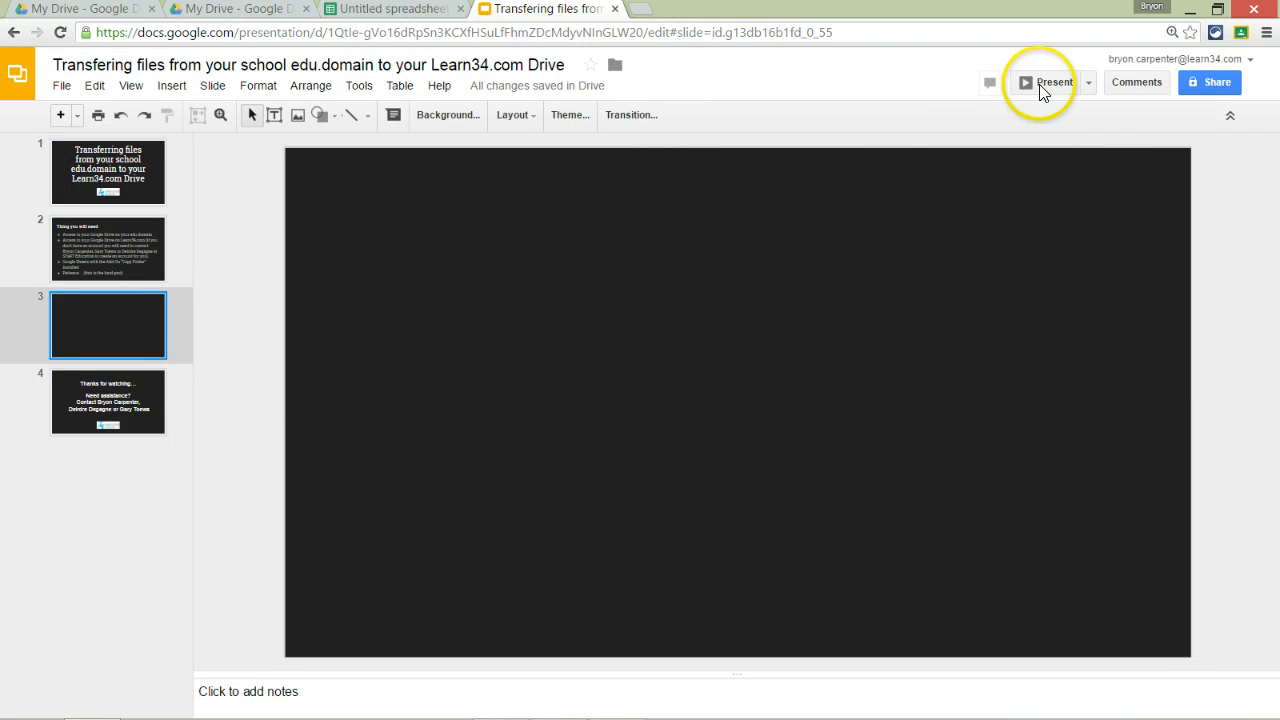
left_click(1041, 84)
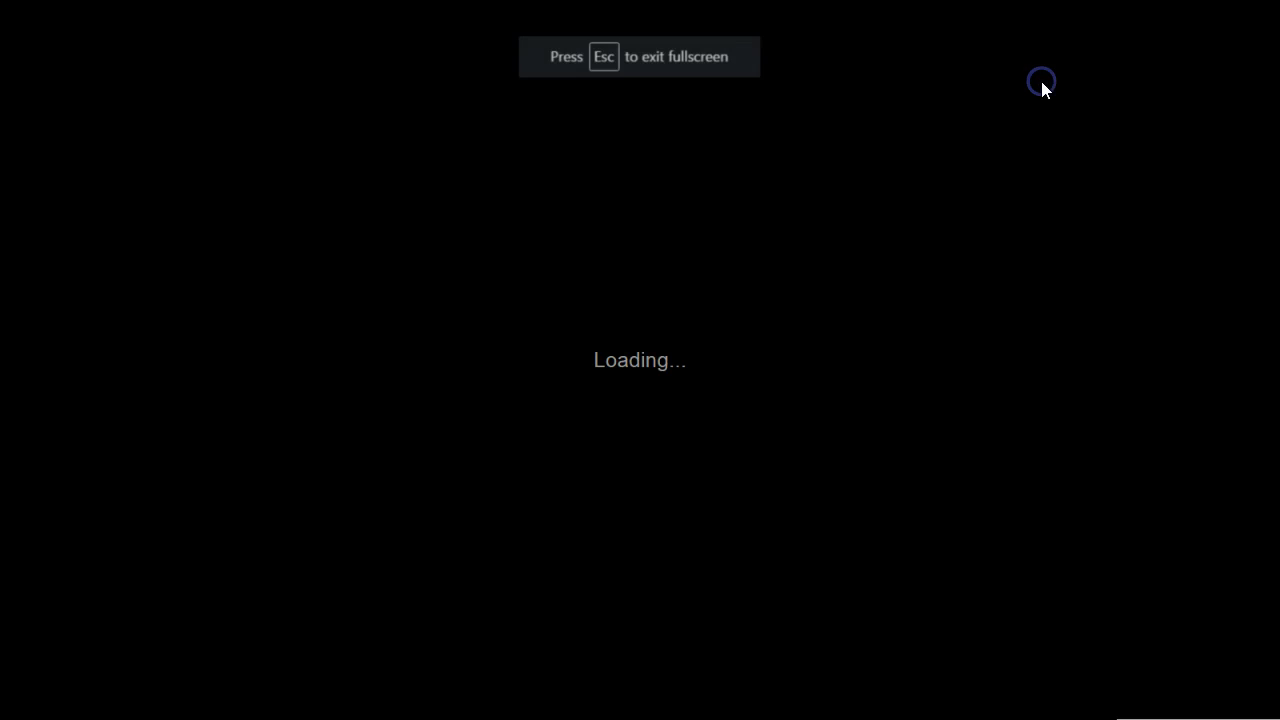
Step: Show slide 4 'Thanks for watching' with its assistance contacts, then end the slideshow
left_click(1041, 81)
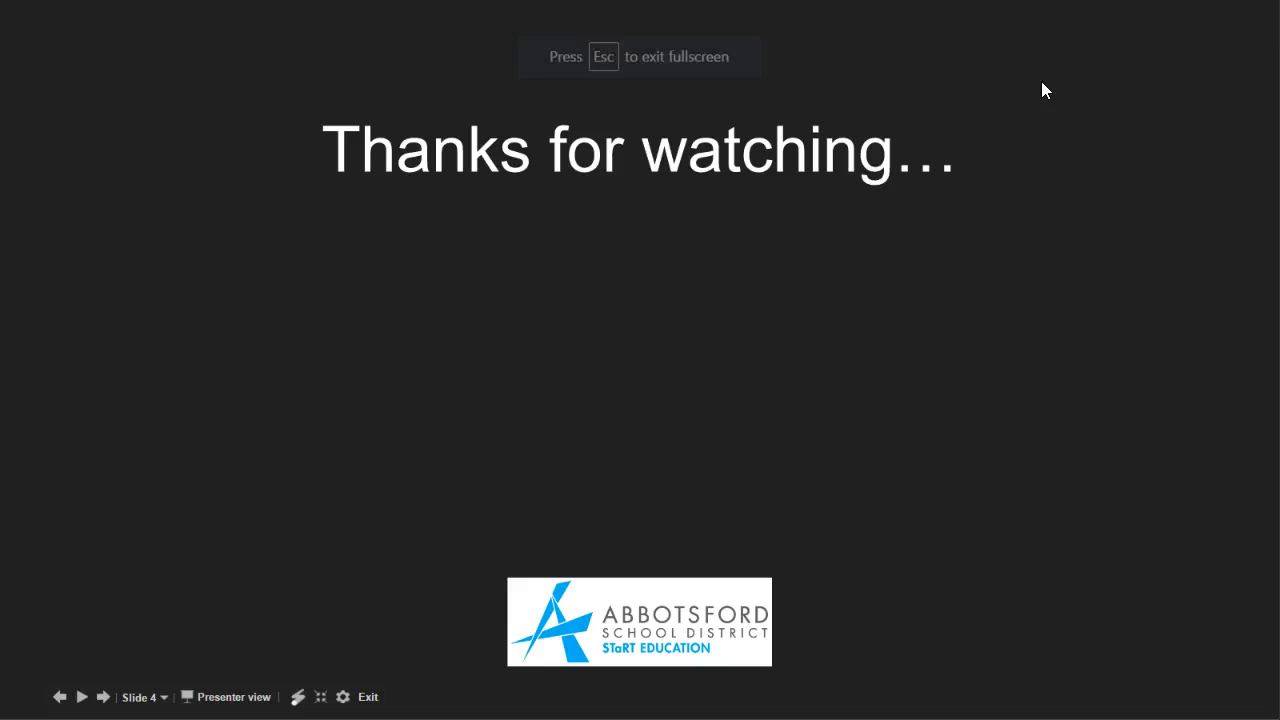
left_click(1041, 90)
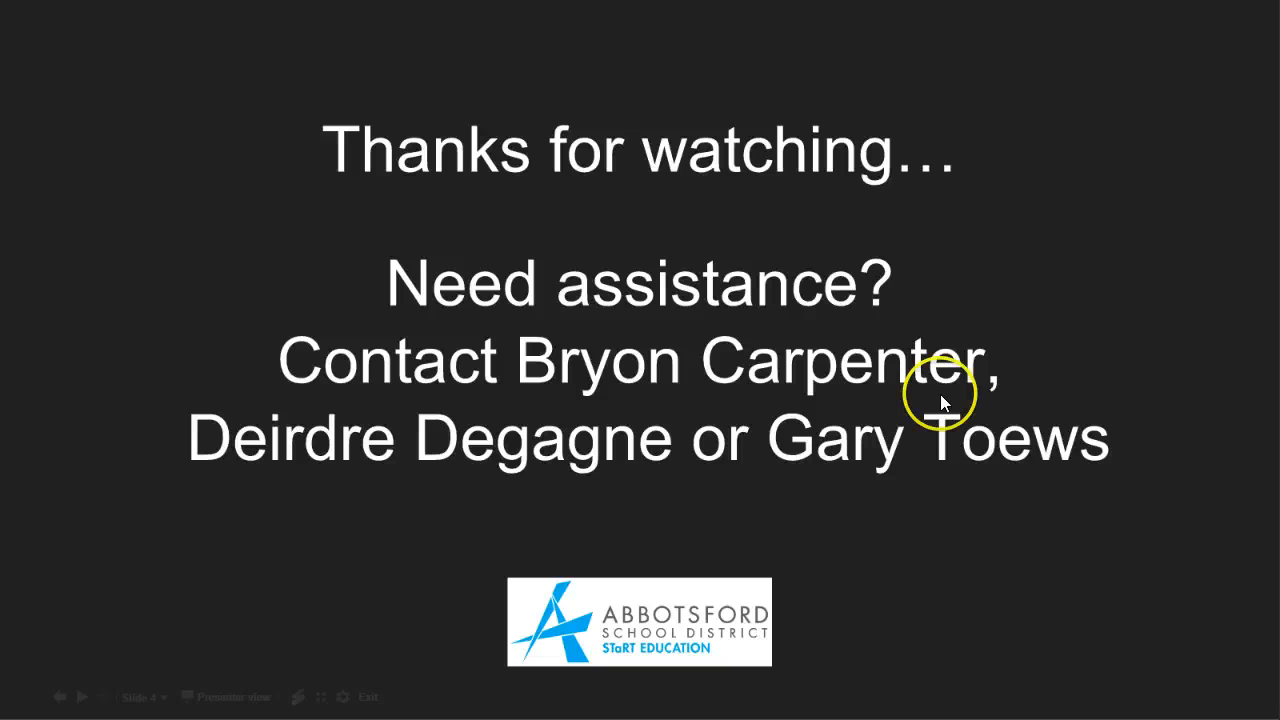
key("Escape")
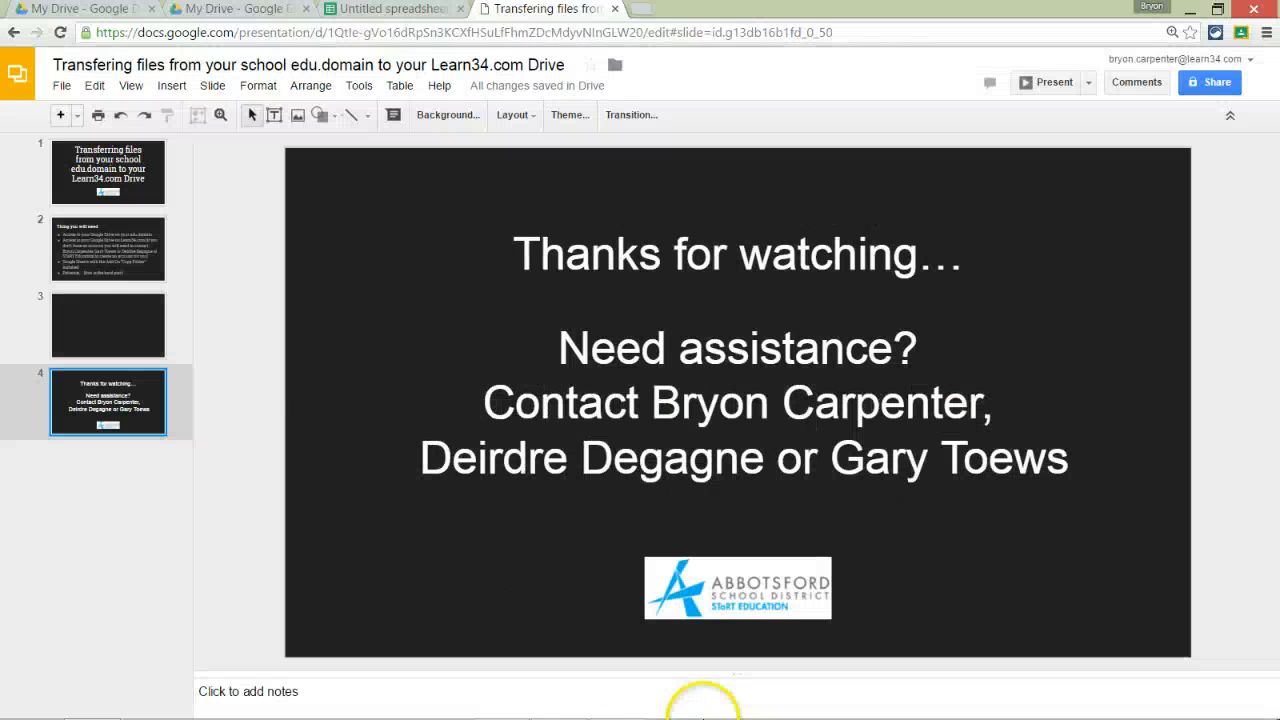